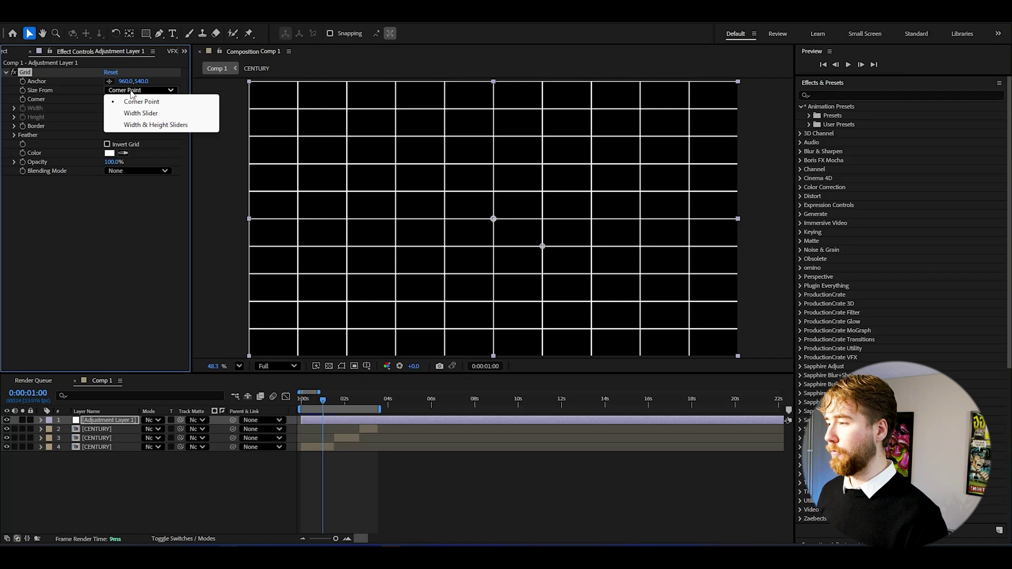
Size the Grid effect from the Width & Height Sliders, with width 8 and height 16
{"action": "left_click", "coordinate": [151, 125]}
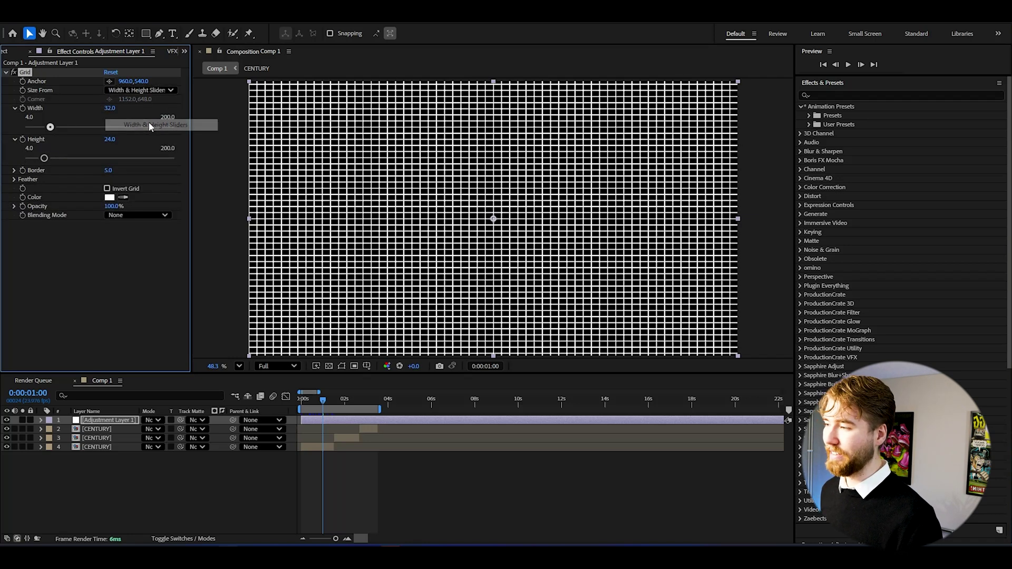
{"action": "left_click", "coordinate": [109, 108]}
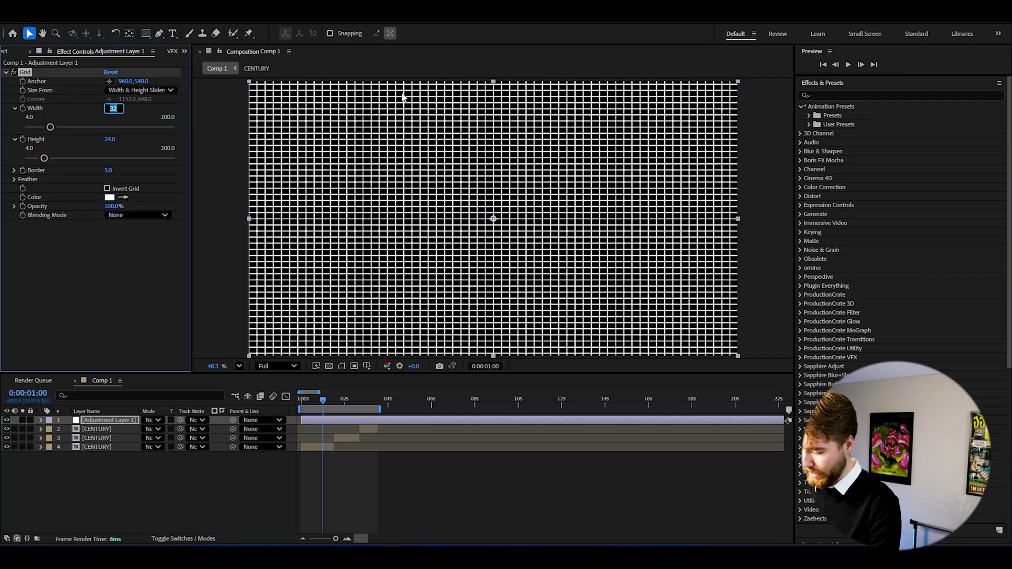
{"action": "type", "text": "8"}
{"action": "key", "text": "Return"}
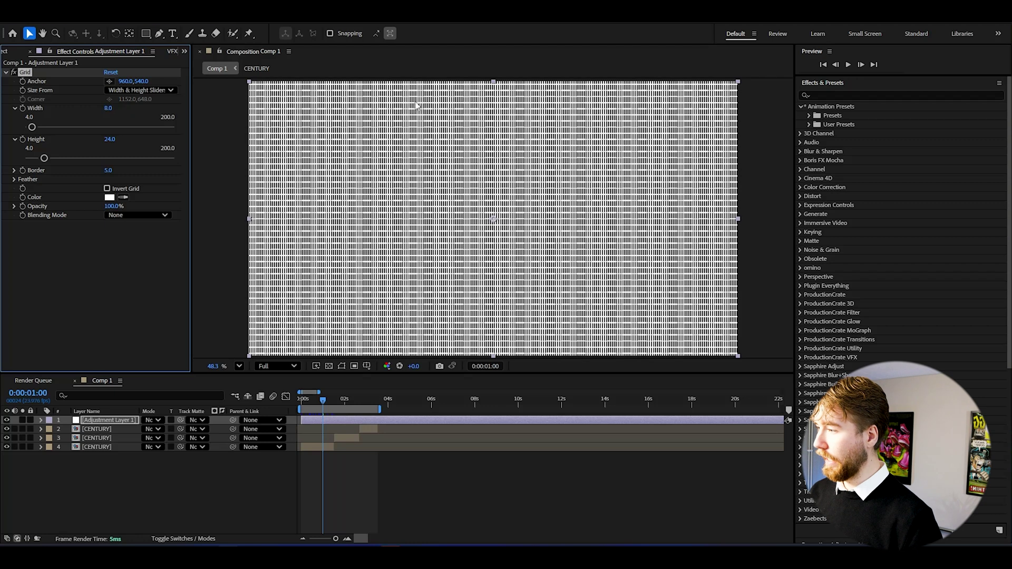
{"action": "left_click", "coordinate": [110, 139]}
{"action": "type", "text": "16"}
{"action": "key", "text": "Return"}
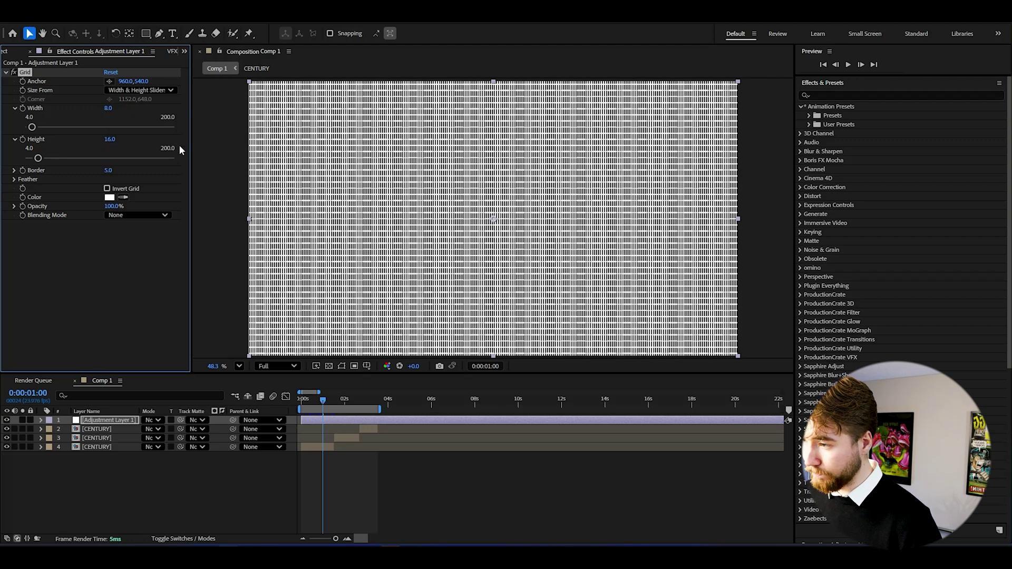
Set the Grid effect's blending mode to Hard Light and its color to black (000000), and check it on the footage
{"action": "left_click", "coordinate": [119, 216]}
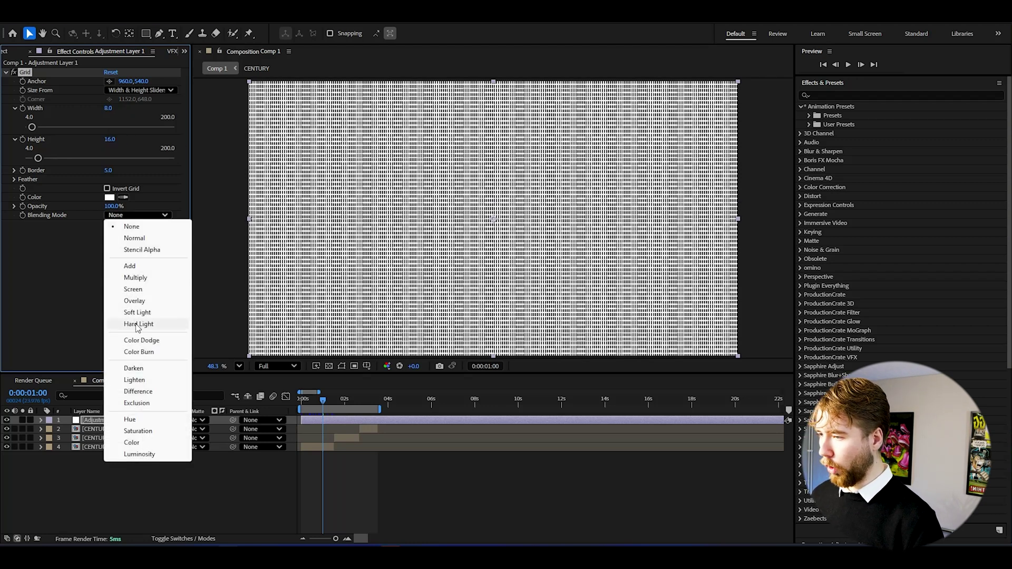
{"action": "left_click", "coordinate": [136, 324]}
{"action": "left_click", "coordinate": [109, 197]}
{"action": "type", "text": "000000"}
{"action": "key", "text": "Return"}
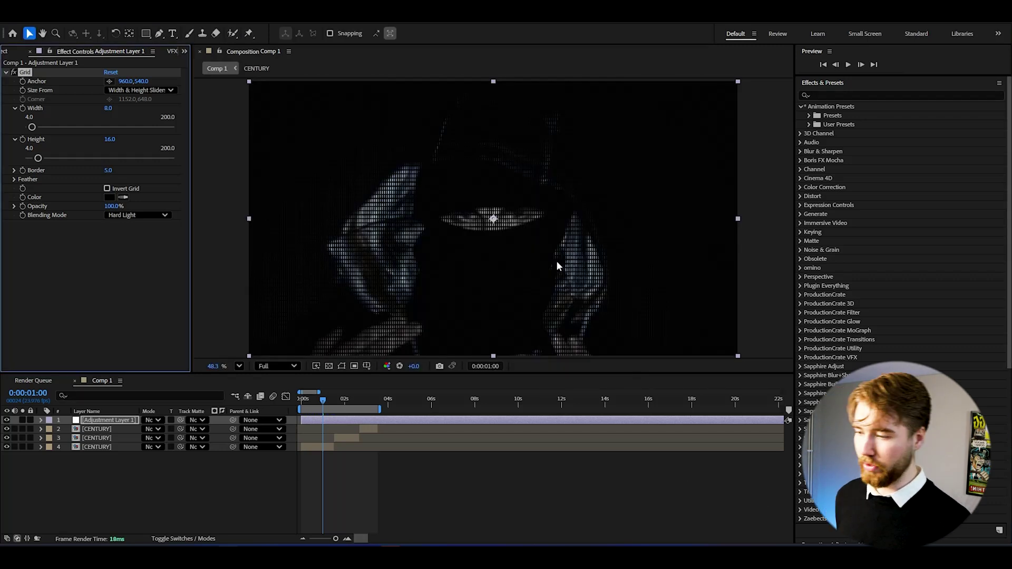
{"action": "mouse_move", "coordinate": [326, 401]}
{"action": "left_mouse_down"}
{"action": "mouse_move", "coordinate": [351, 399]}
{"action": "mouse_move", "coordinate": [325, 400]}
{"action": "left_mouse_up"}
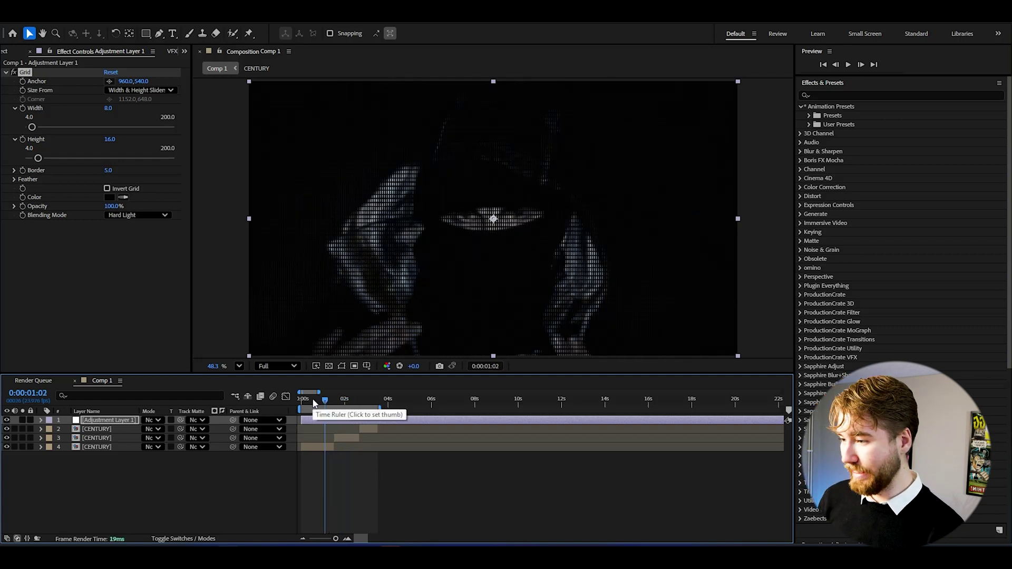
{"action": "left_click_drag", "start_coordinate": [315, 403], "coordinate": [325, 405]}
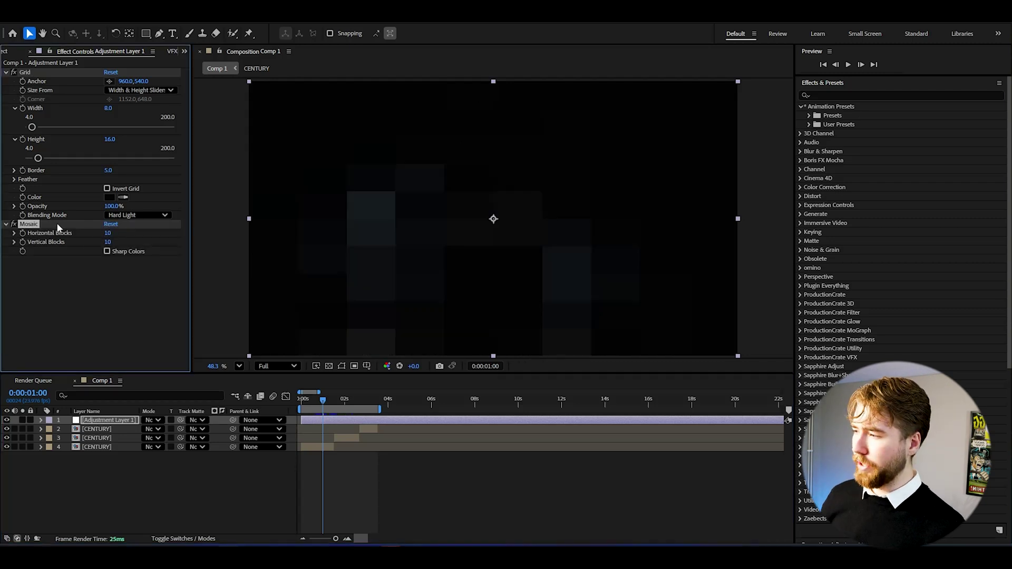
Move Mosaic above Grid and configure it with Sharp Colors, 260 horizontal blocks and 130 vertical blocks
{"action": "left_click_drag", "start_coordinate": [29, 224], "coordinate": [118, 103]}
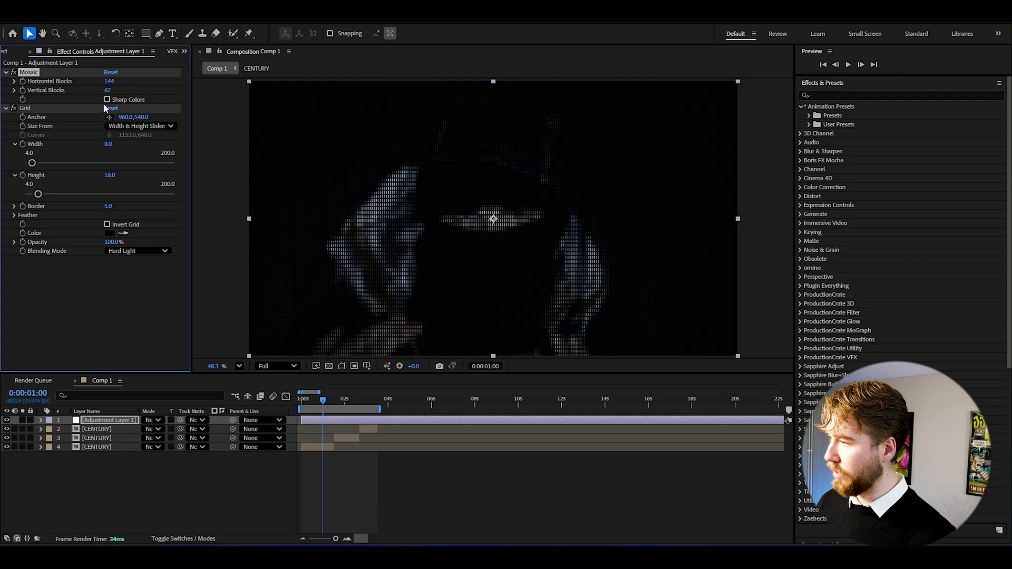
{"action": "left_click", "coordinate": [107, 99]}
{"action": "left_click_drag", "start_coordinate": [109, 91], "coordinate": [164, 83]}
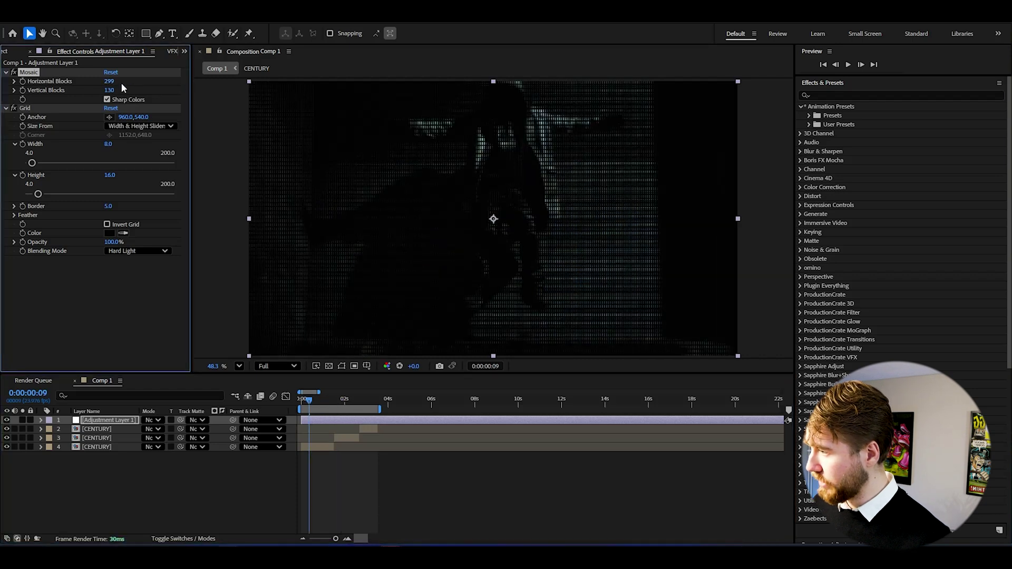
{"action": "left_click", "coordinate": [111, 81]}
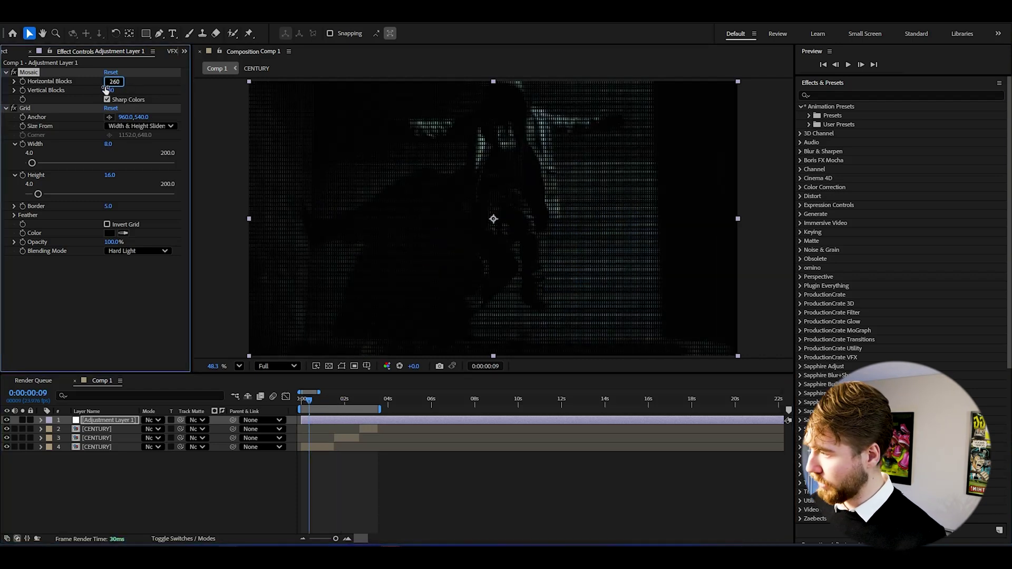
{"action": "key", "text": "Return"}
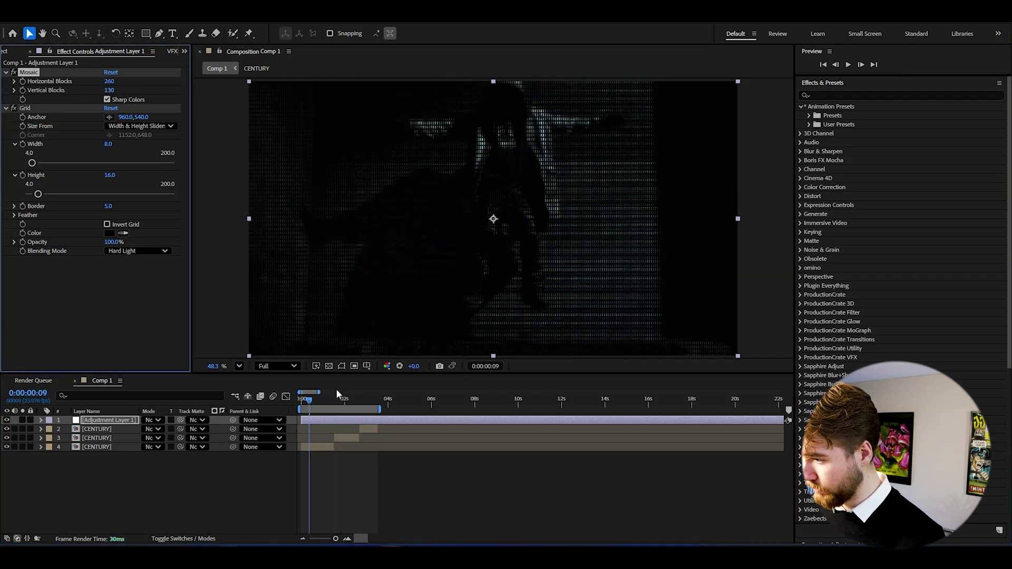
{"action": "left_click_drag", "start_coordinate": [339, 399], "coordinate": [316, 399]}
{"action": "left_click", "coordinate": [13, 74]}
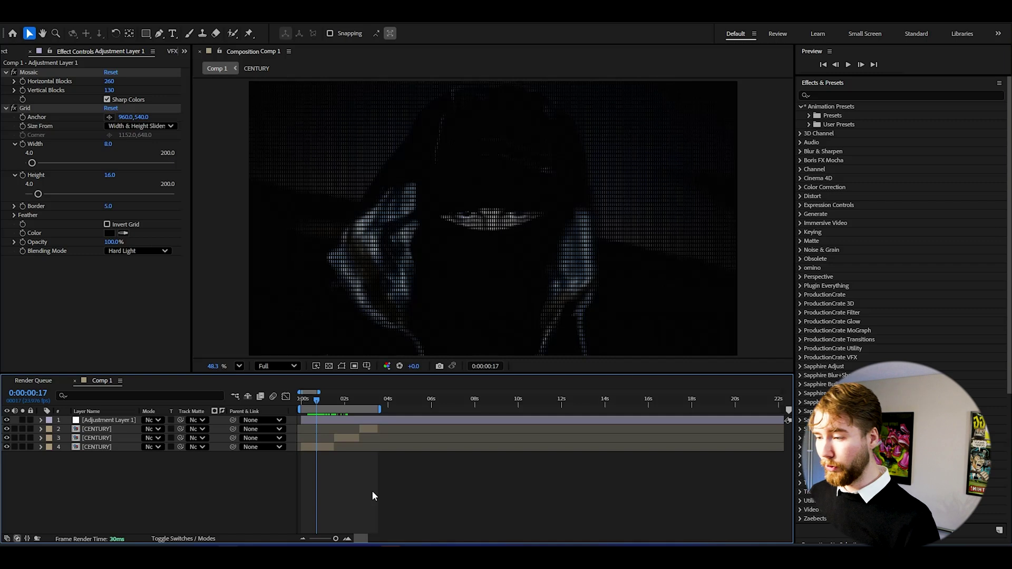
Add a Turbulent Displace effect to the adjustment layer and place it between Mosaic and Grid
{"action": "left_click", "coordinate": [309, 419]}
{"action": "key", "text": "ctrl+space"}
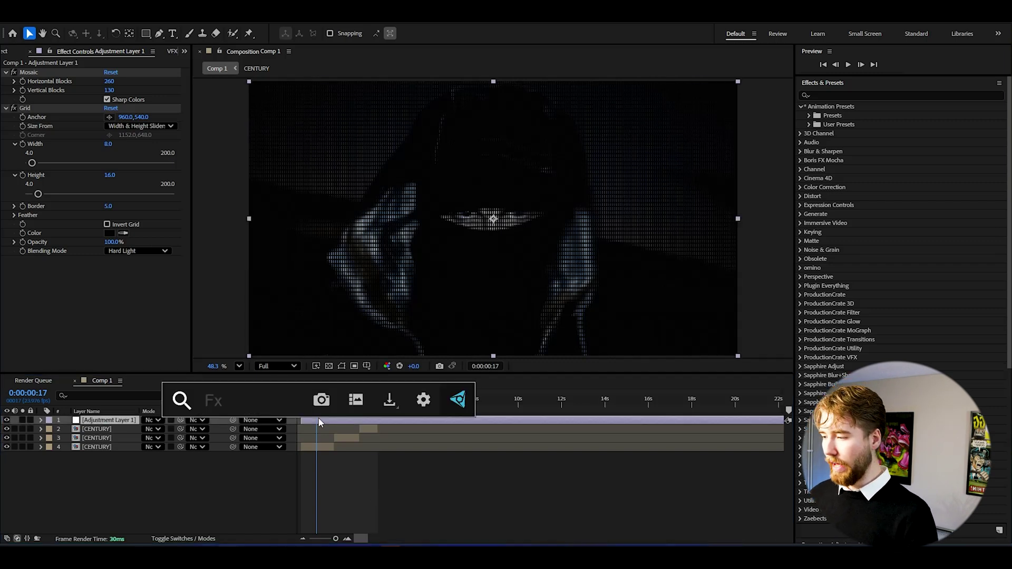
{"action": "type", "text": "tub"}
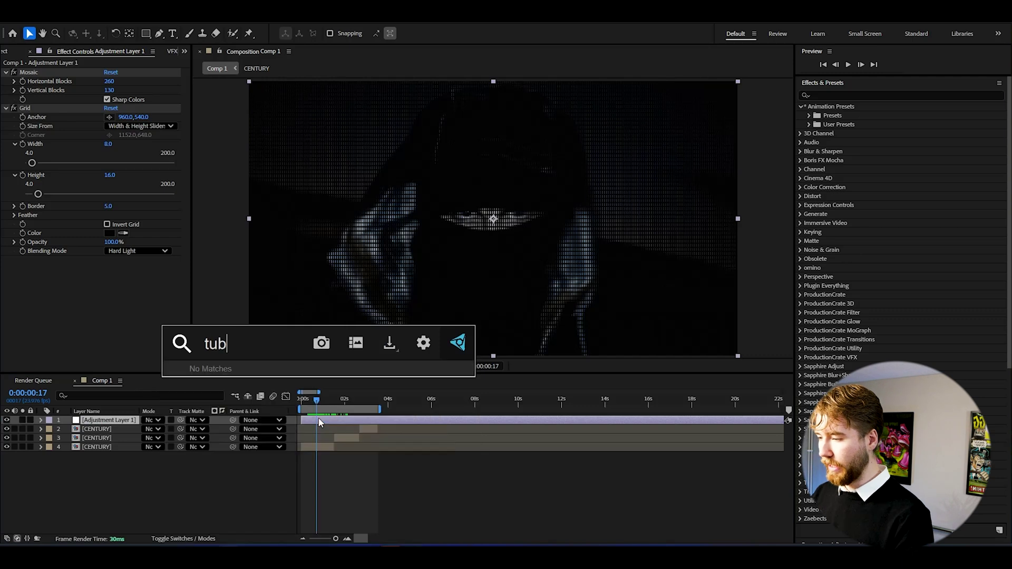
{"action": "key", "text": "Return"}
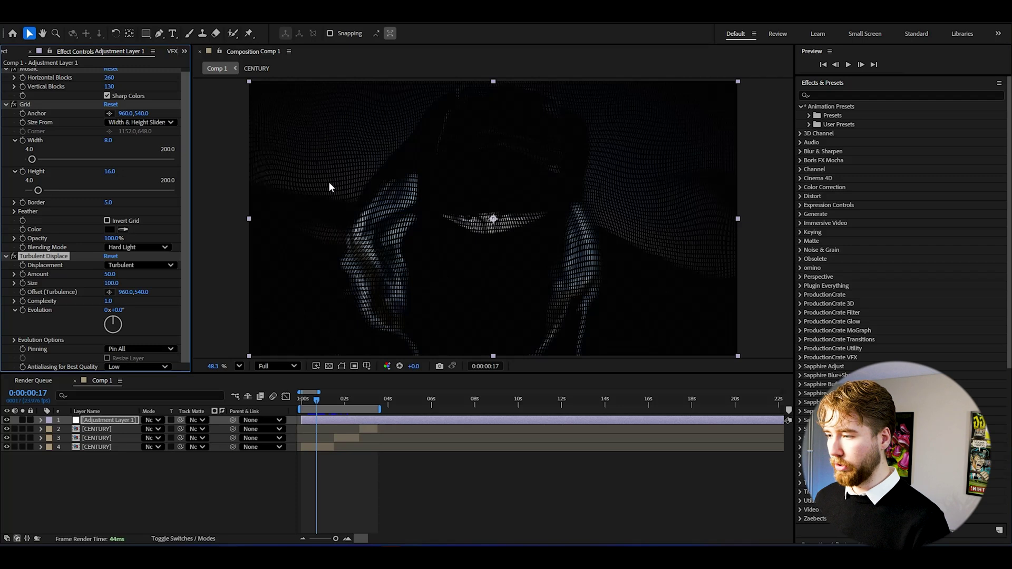
{"action": "left_click_drag", "start_coordinate": [53, 258], "coordinate": [66, 96]}
Set the Turbulent Displace size to 150 and its amount to 20
{"action": "left_click_drag", "start_coordinate": [111, 131], "coordinate": [86, 134]}
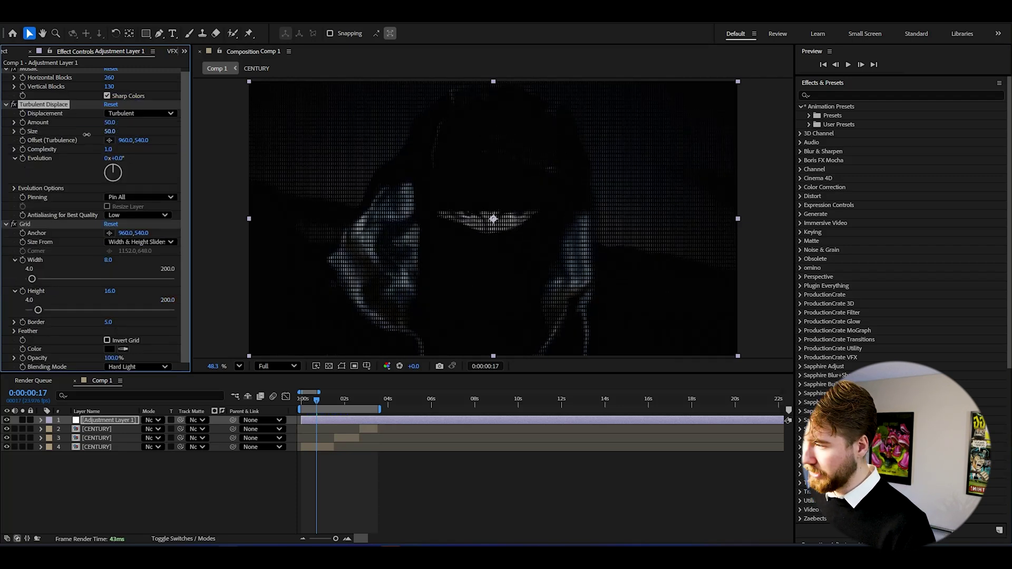
{"action": "left_click_drag", "start_coordinate": [114, 166], "coordinate": [119, 188]}
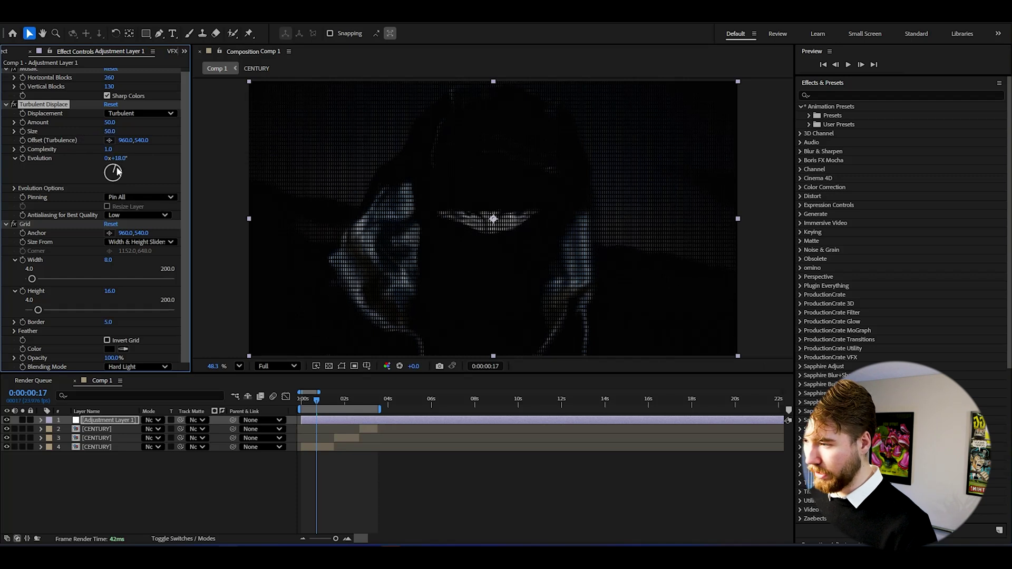
{"action": "key", "text": "ctrl+z"}
{"action": "left_click_drag", "start_coordinate": [110, 131], "coordinate": [166, 136]}
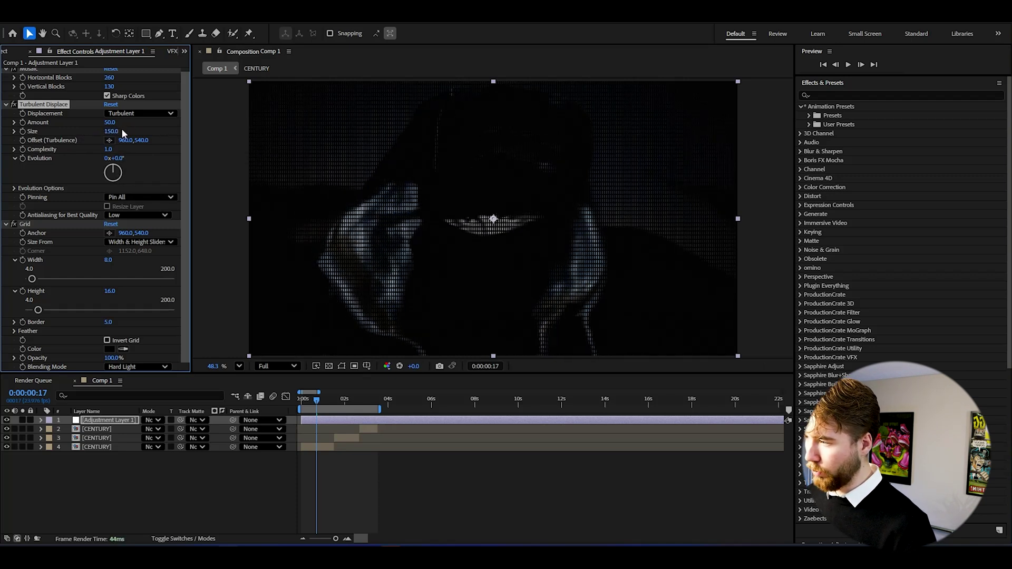
{"action": "left_click_drag", "start_coordinate": [110, 122], "coordinate": [99, 123]}
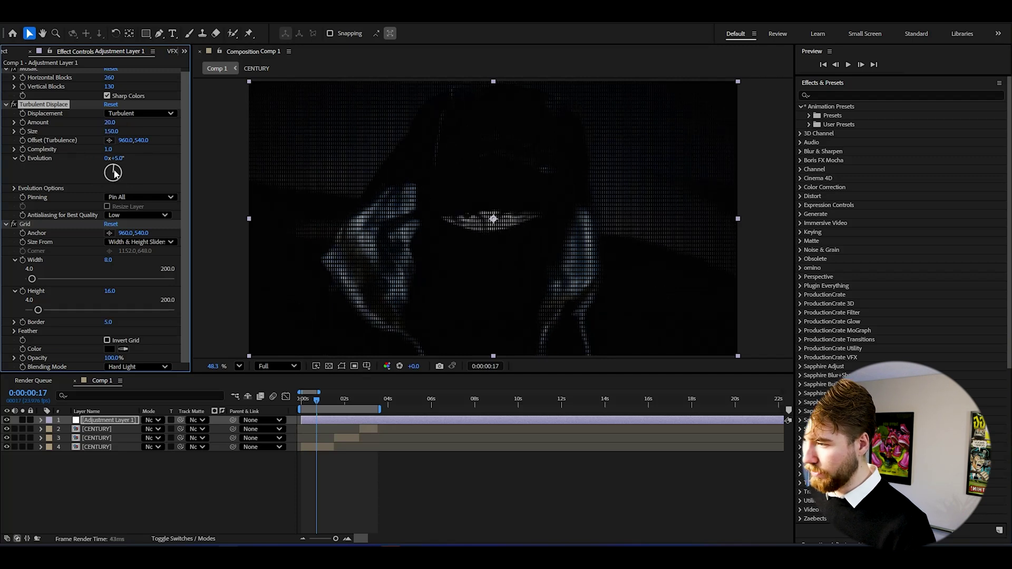
Keyframe the Turbulent Displace Evolution from 0 at the composition start to one full revolution at 0:00:01:00
{"action": "key", "text": "Home"}
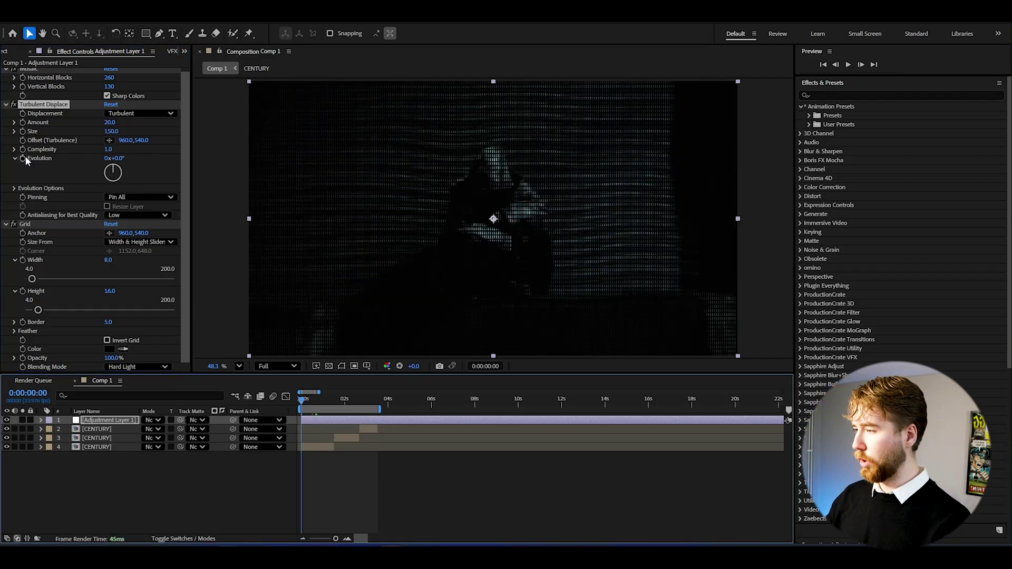
{"action": "key", "text": "e"}
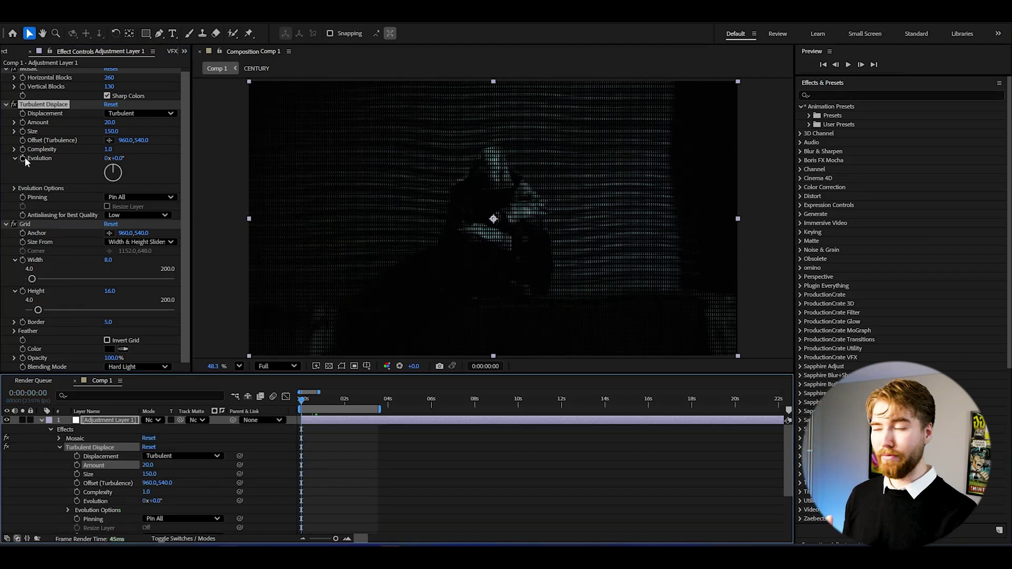
{"action": "left_click", "coordinate": [23, 158]}
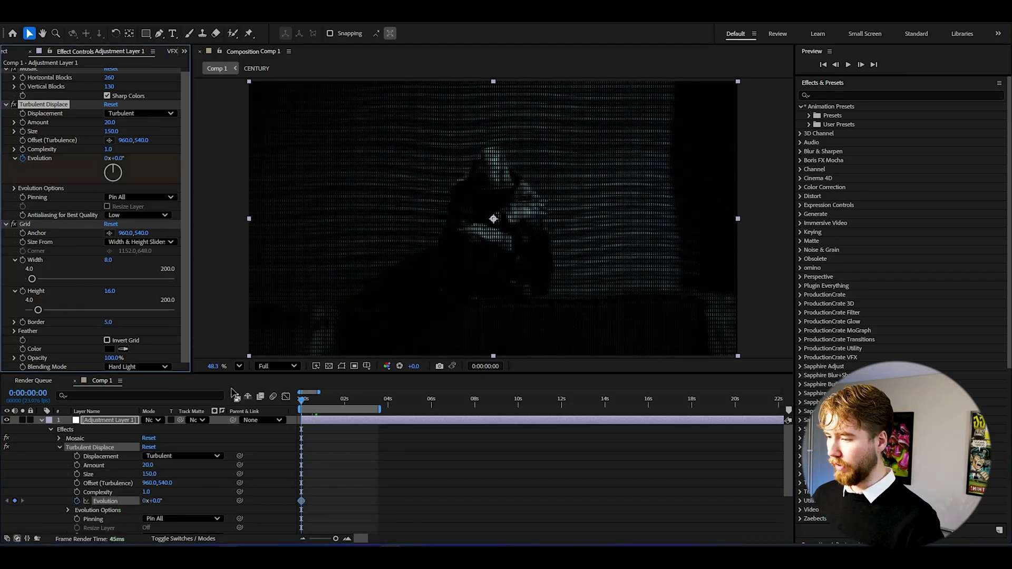
{"action": "left_click", "coordinate": [347, 539]}
{"action": "left_click", "coordinate": [387, 400]}
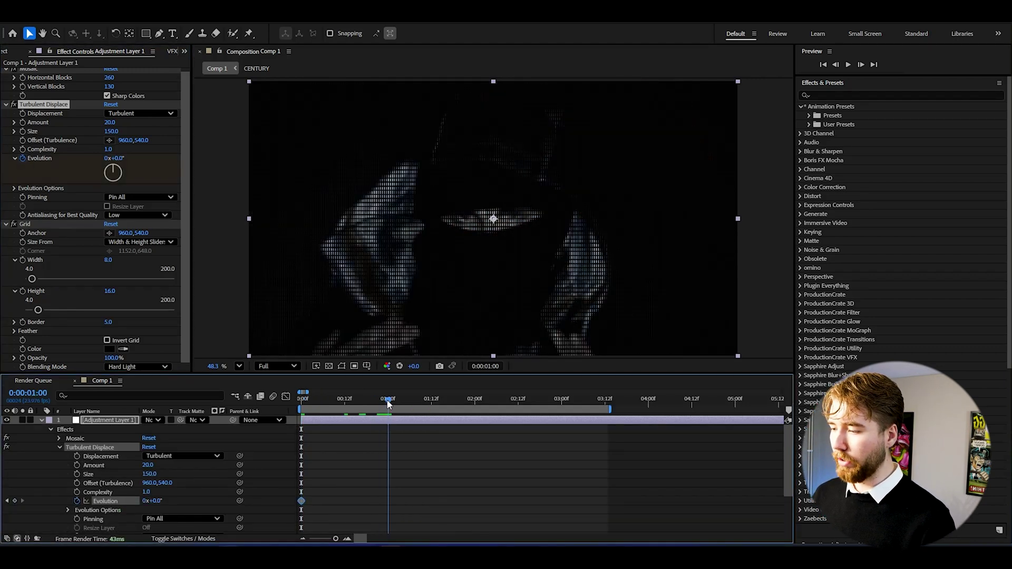
{"action": "left_click_drag", "start_coordinate": [124, 171], "coordinate": [113, 136]}
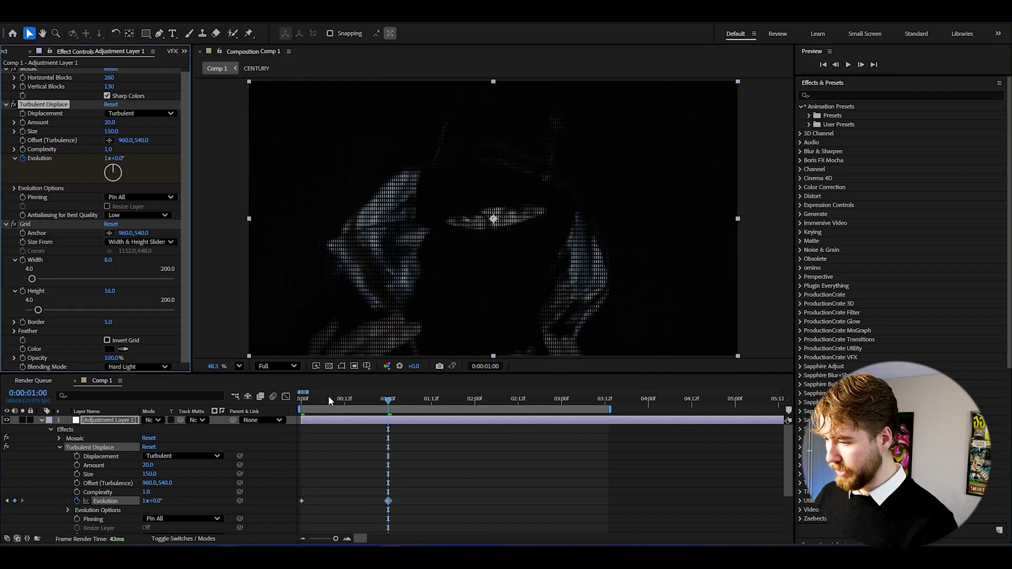
Add a loopOut() expression to the Evolution property and preview the looping displacement from the start
{"action": "left_click", "coordinate": [76, 504], "text": "alt"}
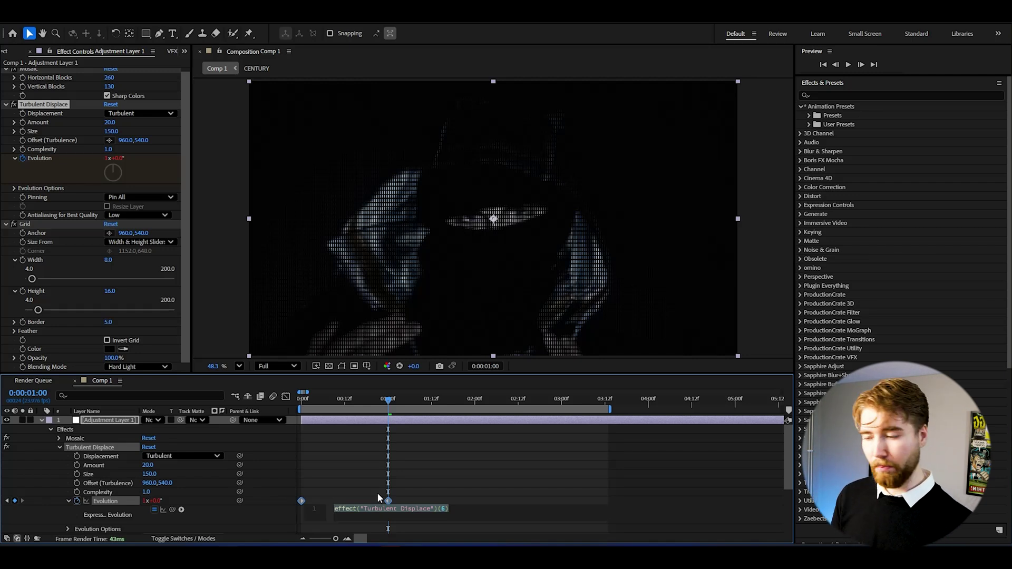
{"action": "type", "text": "loo"}
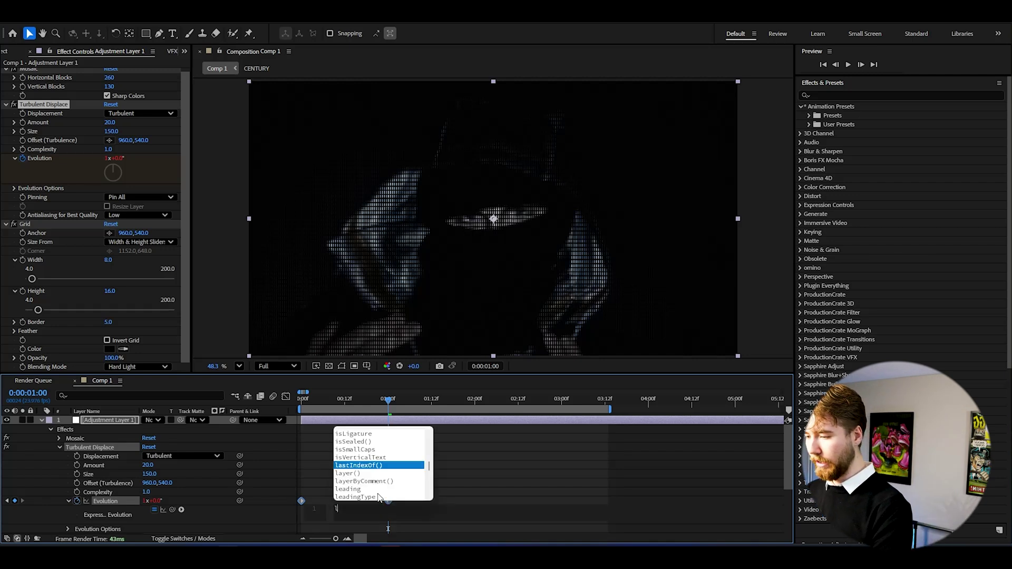
{"action": "left_click", "coordinate": [351, 489]}
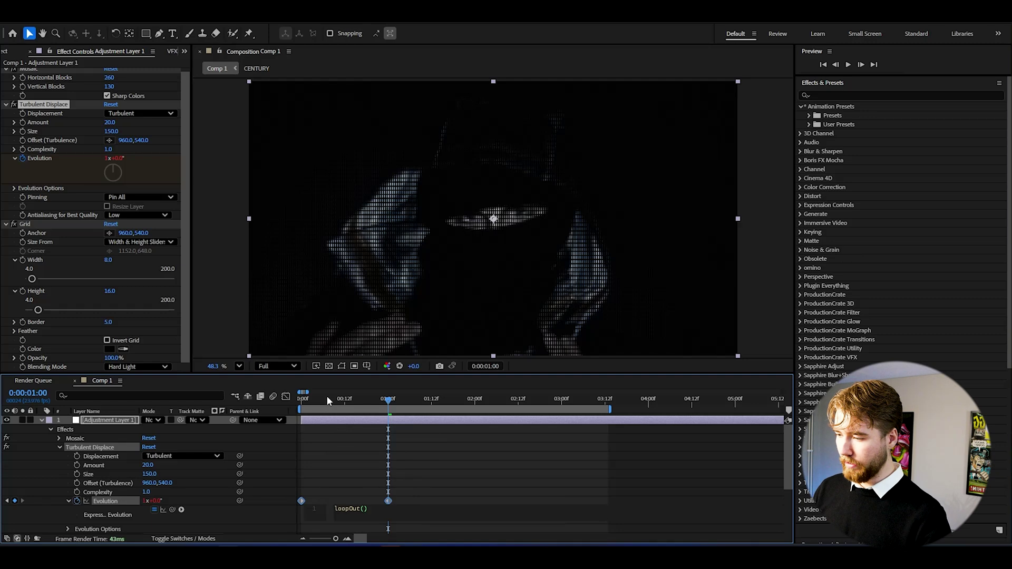
{"action": "left_click_drag", "start_coordinate": [330, 397], "coordinate": [183, 391]}
{"action": "key", "text": "space"}
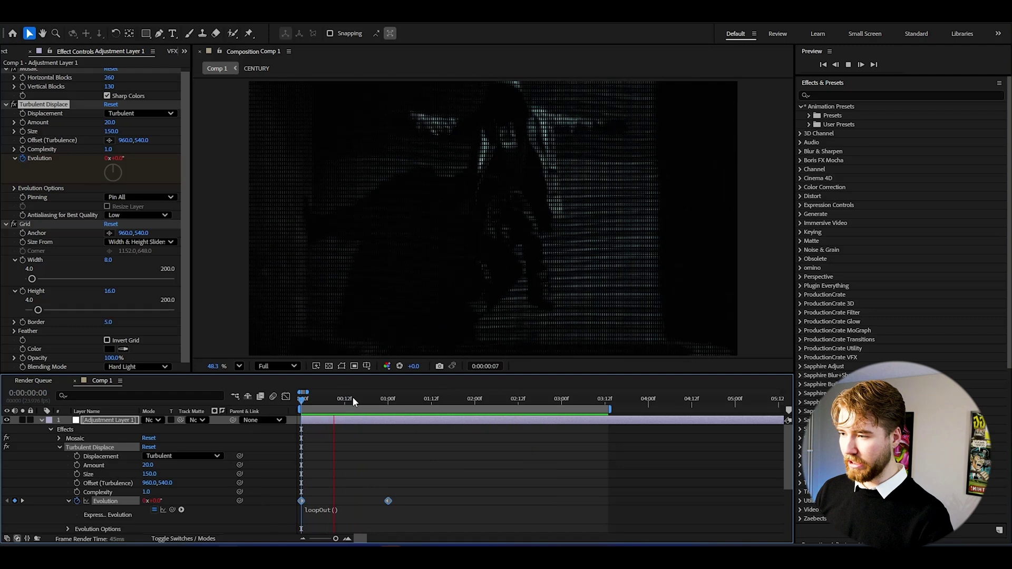
{"action": "left_click", "coordinate": [306, 400]}
{"action": "left_click_drag", "start_coordinate": [307, 400], "coordinate": [316, 400]}
{"action": "left_click", "coordinate": [438, 452]}
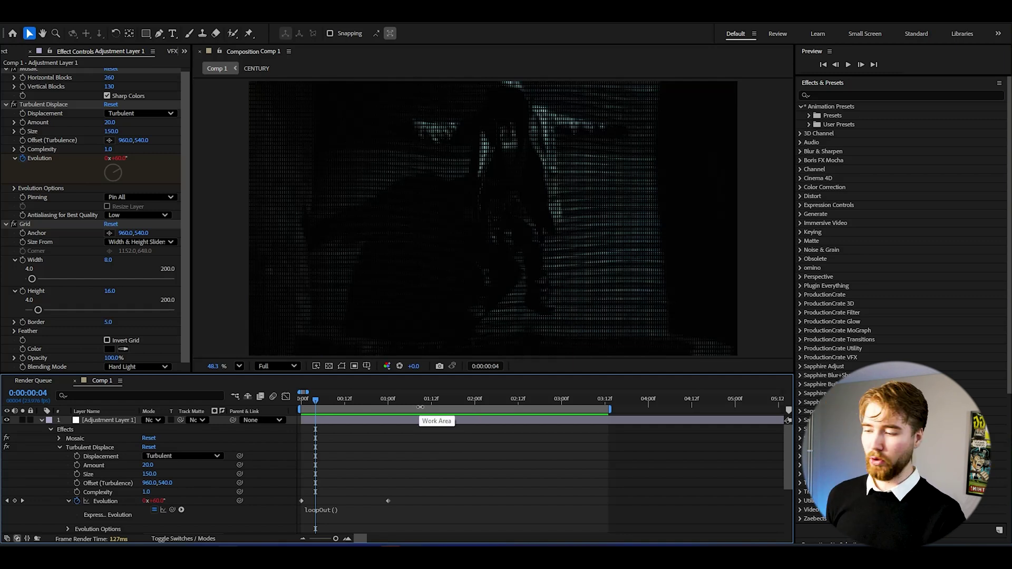
Slow the displacement by moving the second Evolution keyframe to 0:00:01:12, and preview the animation
{"action": "left_click_drag", "start_coordinate": [388, 501], "coordinate": [431, 502]}
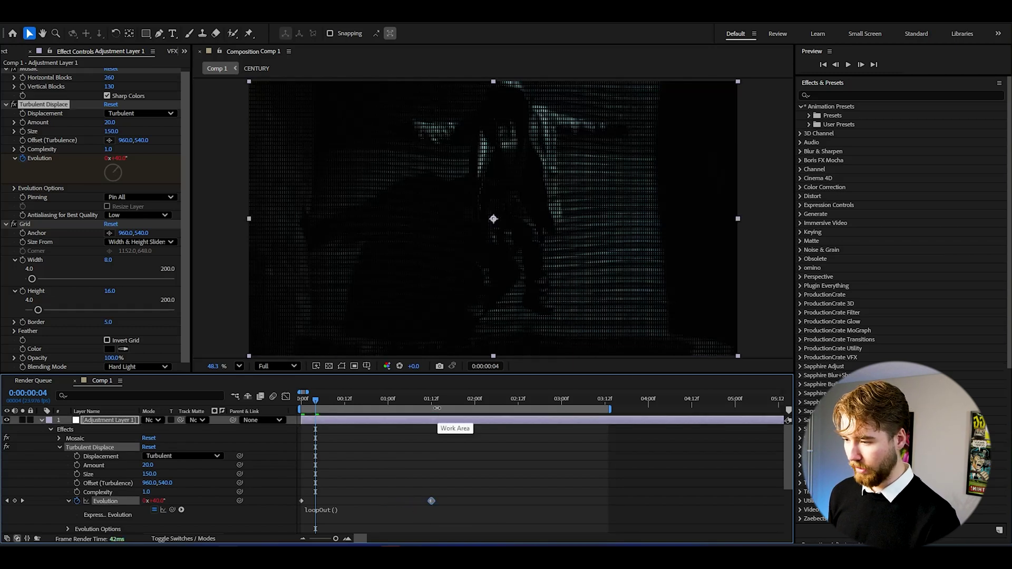
{"action": "left_click", "coordinate": [433, 400]}
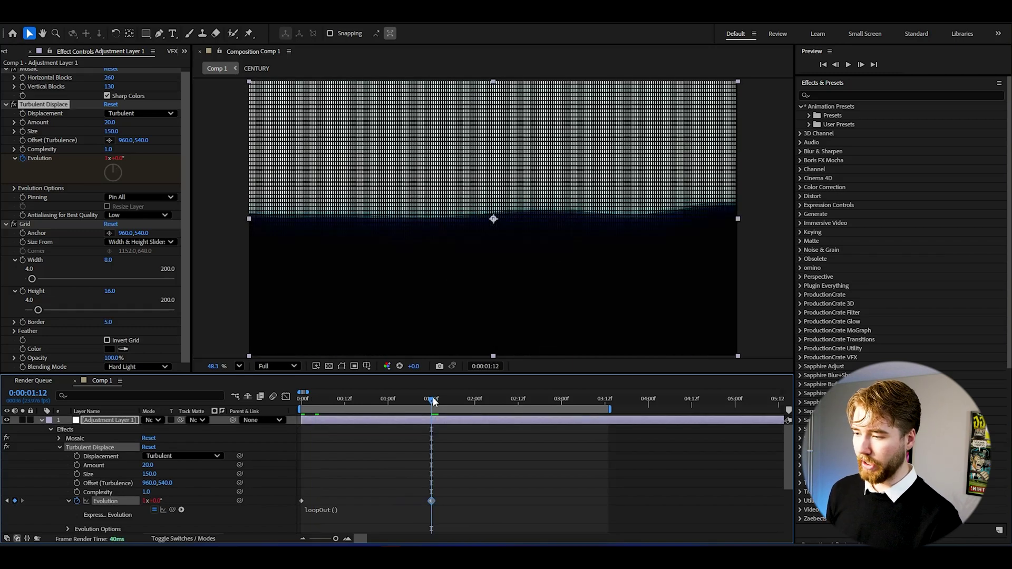
{"action": "left_click_drag", "start_coordinate": [428, 404], "coordinate": [181, 406]}
{"action": "key", "text": "space"}
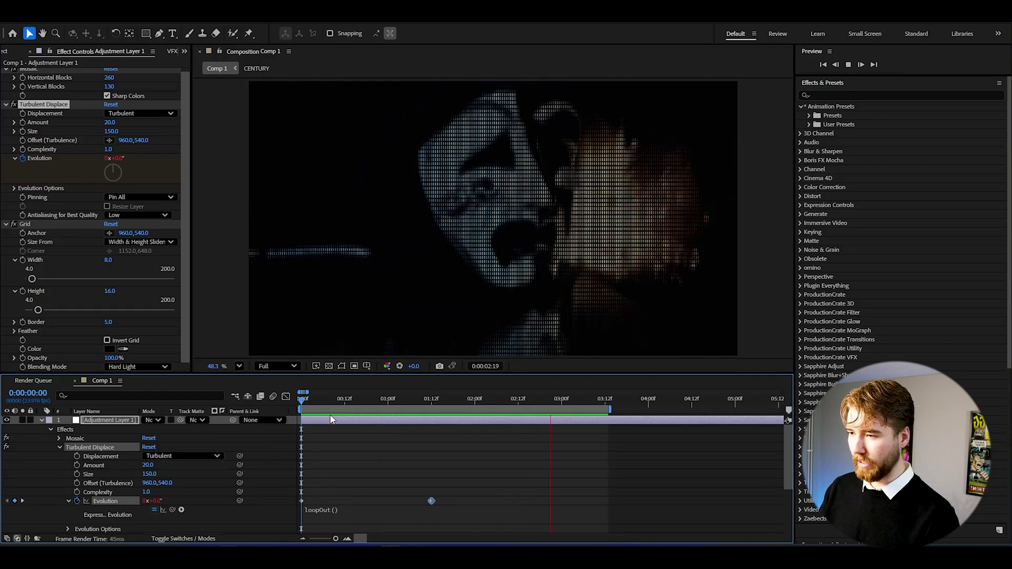
{"action": "left_click_drag", "start_coordinate": [346, 400], "coordinate": [410, 414]}
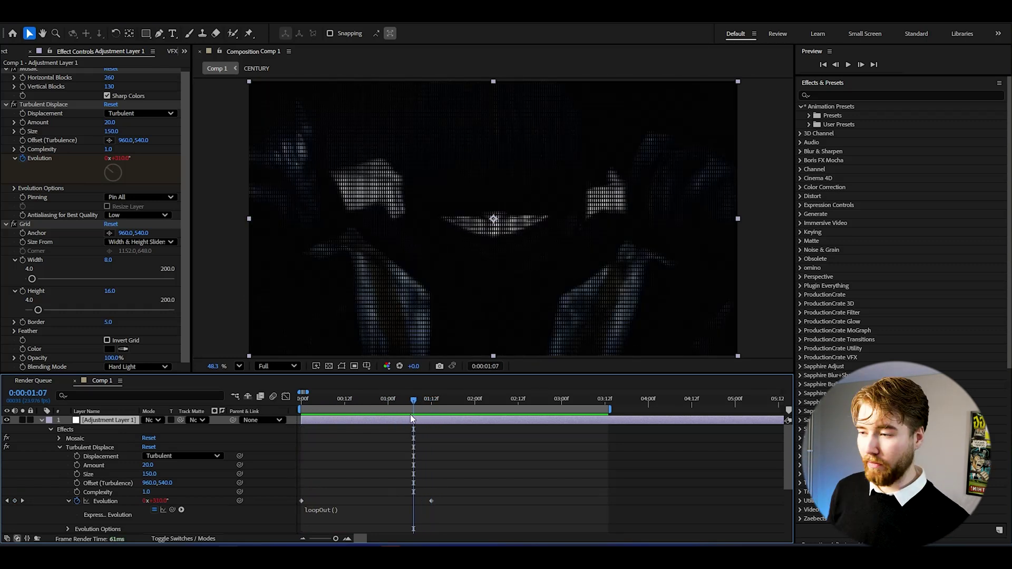
{"action": "left_click_drag", "start_coordinate": [410, 414], "coordinate": [297, 402]}
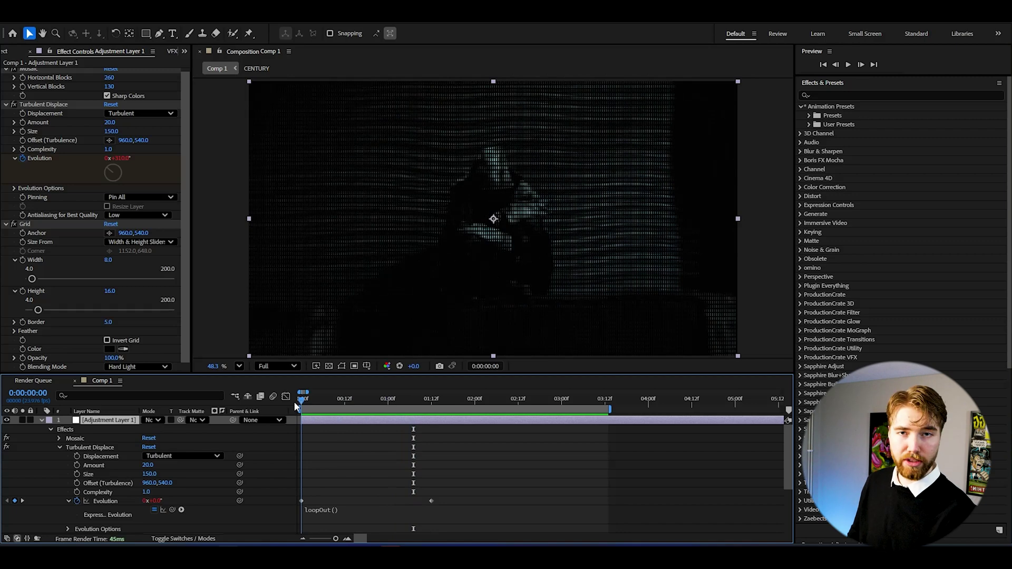
Add another Turbulent Displace Evolution keyframe at 0:00:03:00 with a value of 0, and scrub the timeline to check the motion
{"action": "left_click_drag", "start_coordinate": [297, 407], "coordinate": [273, 423]}
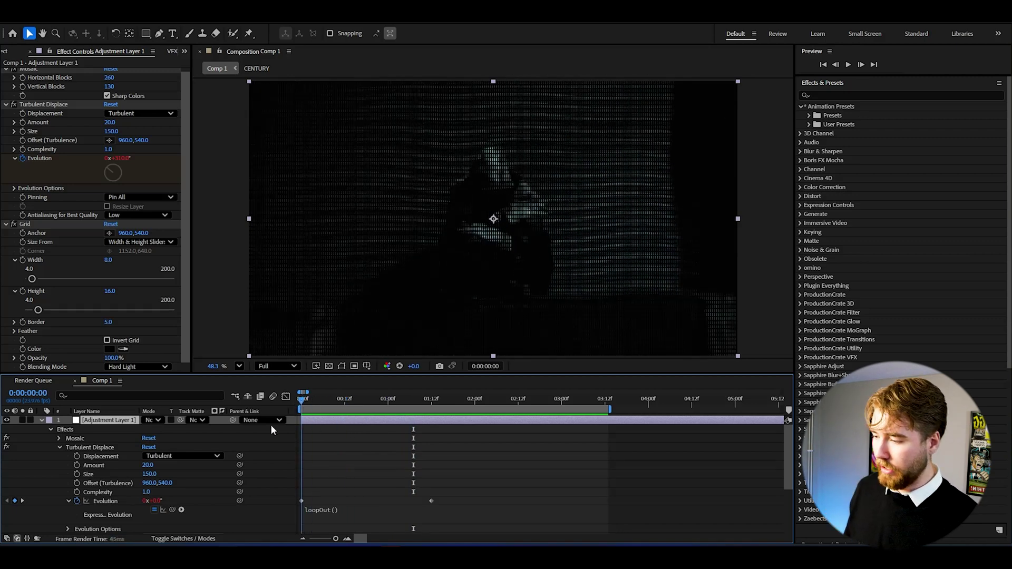
{"action": "left_click_drag", "start_coordinate": [324, 403], "coordinate": [563, 411]}
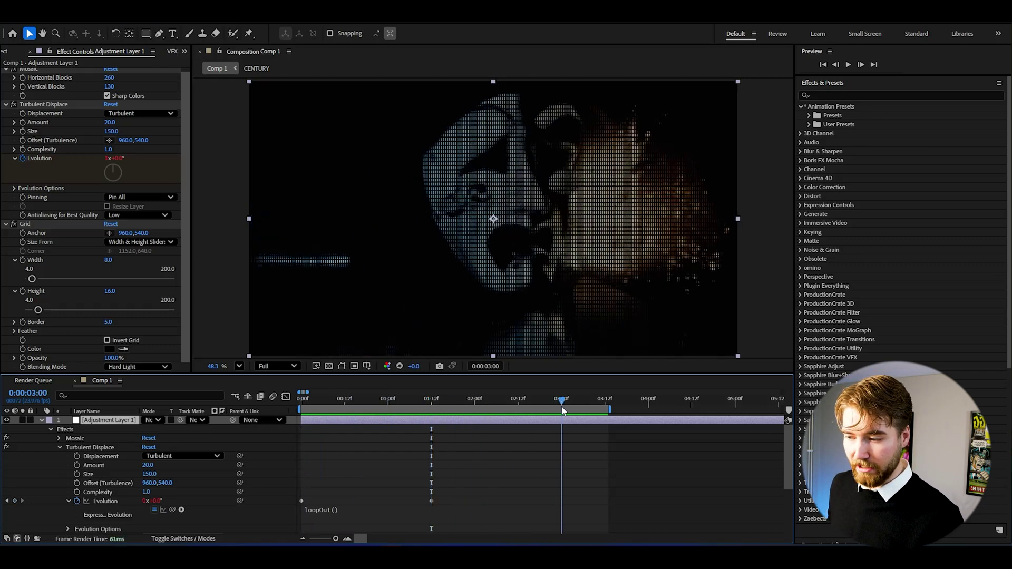
{"action": "left_click_drag", "start_coordinate": [151, 501], "coordinate": [119, 503]}
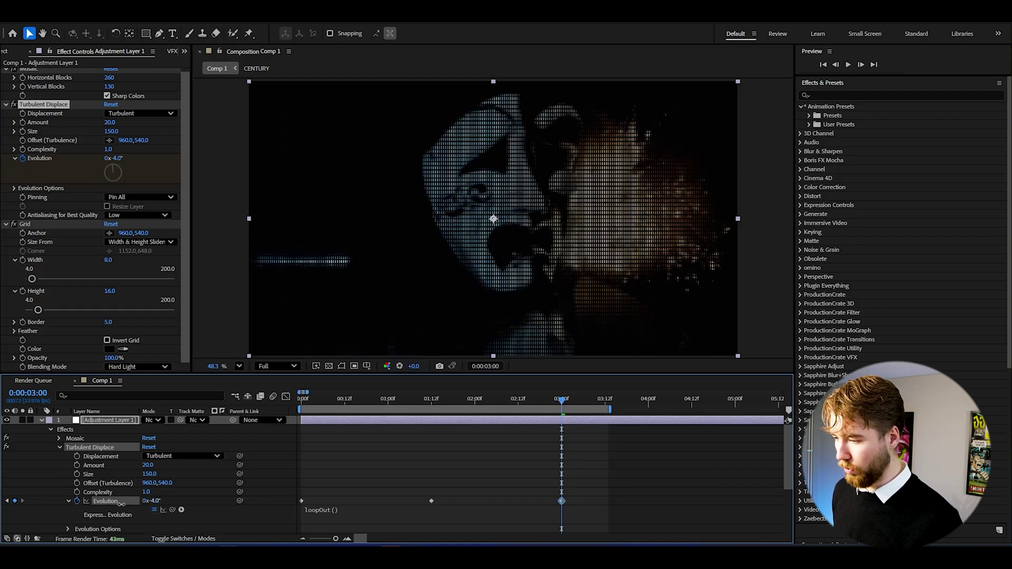
{"action": "left_click_drag", "start_coordinate": [431, 399], "coordinate": [559, 430]}
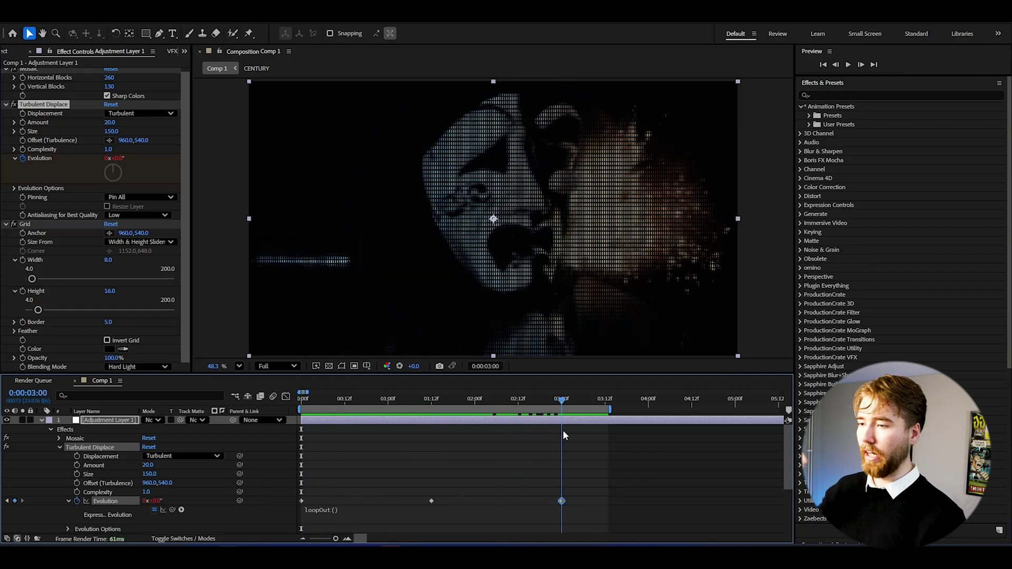
Preview the displacement animation and scrub back through the first second of the clip
{"action": "left_click", "coordinate": [370, 402]}
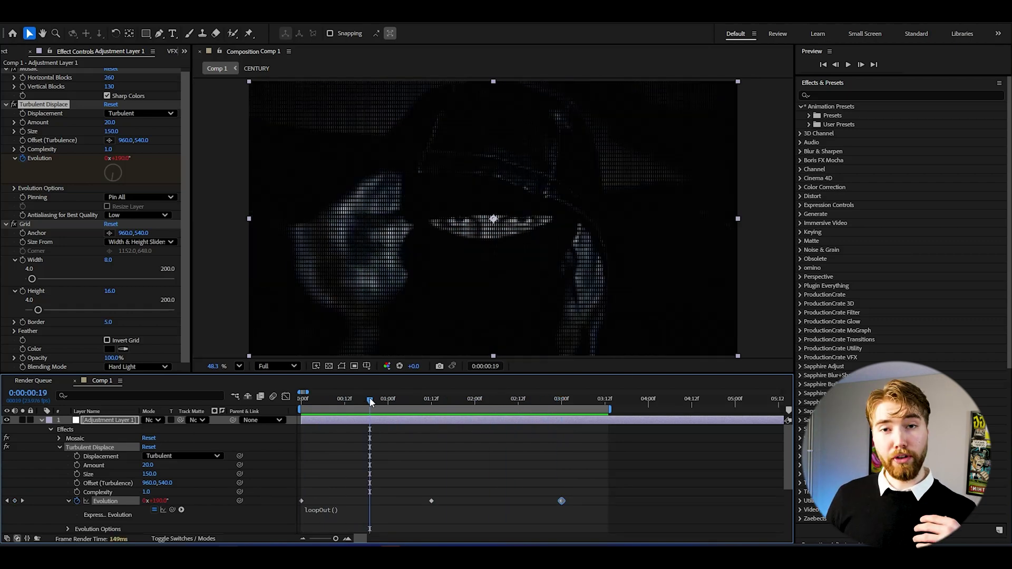
{"action": "key", "text": "space"}
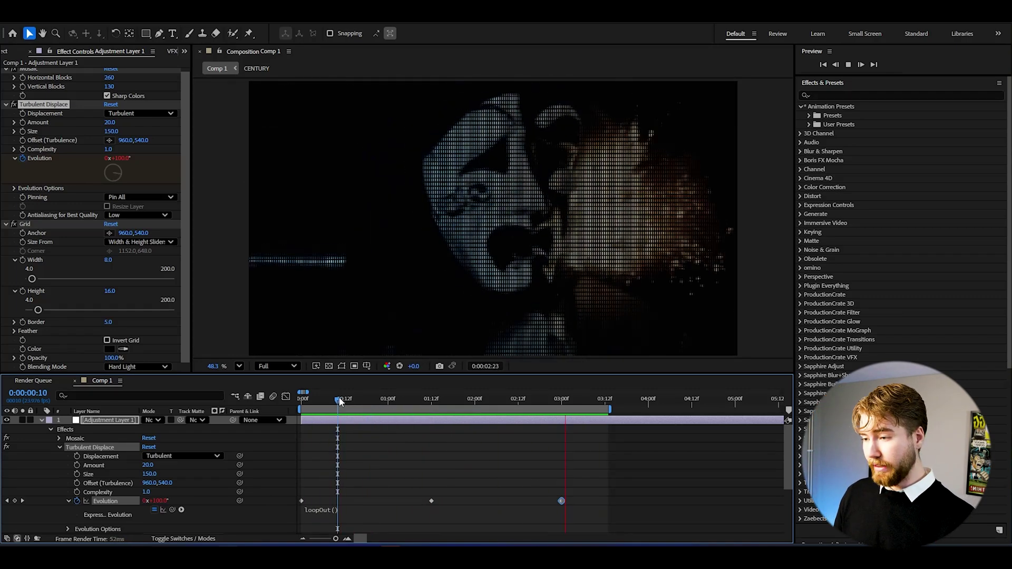
{"action": "left_click_drag", "start_coordinate": [384, 402], "coordinate": [402, 404]}
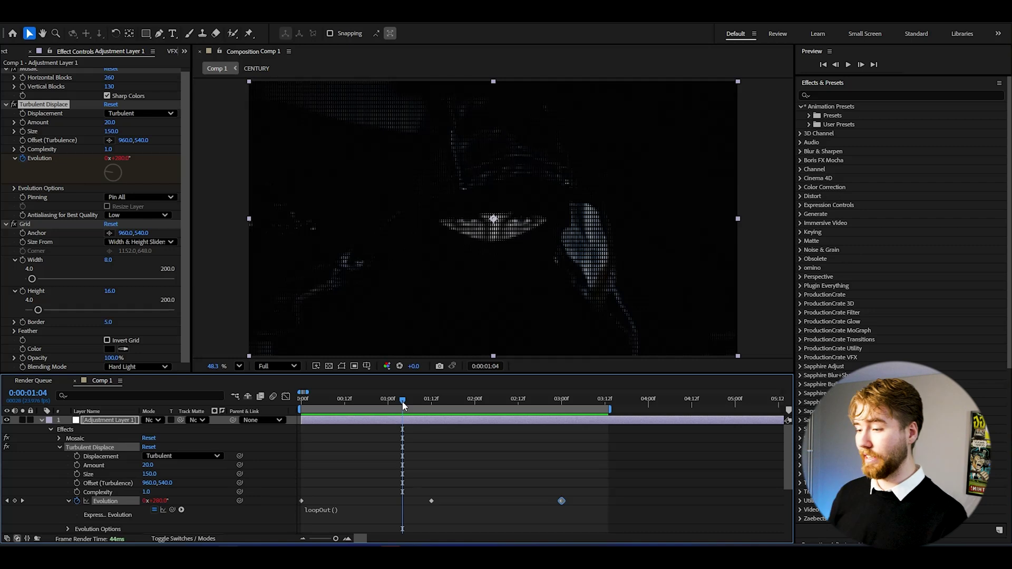
{"action": "left_click_drag", "start_coordinate": [402, 405], "coordinate": [355, 404]}
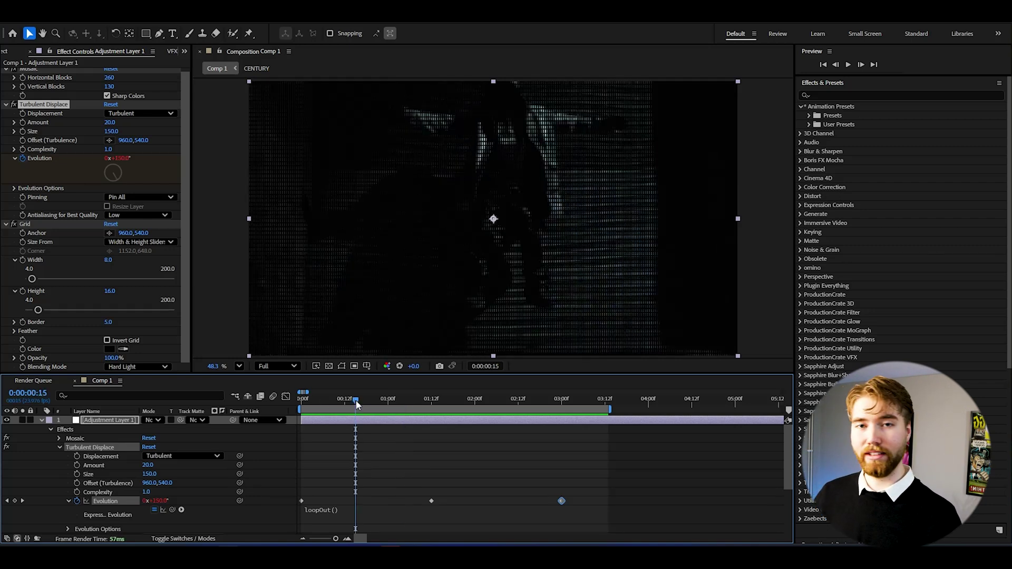
Apply CC Smear to the adjustment layer and place it above Grid in the effect order
{"action": "key", "text": "ctrl+space"}
{"action": "type", "text": "smear"}
{"action": "key", "text": "Return"}
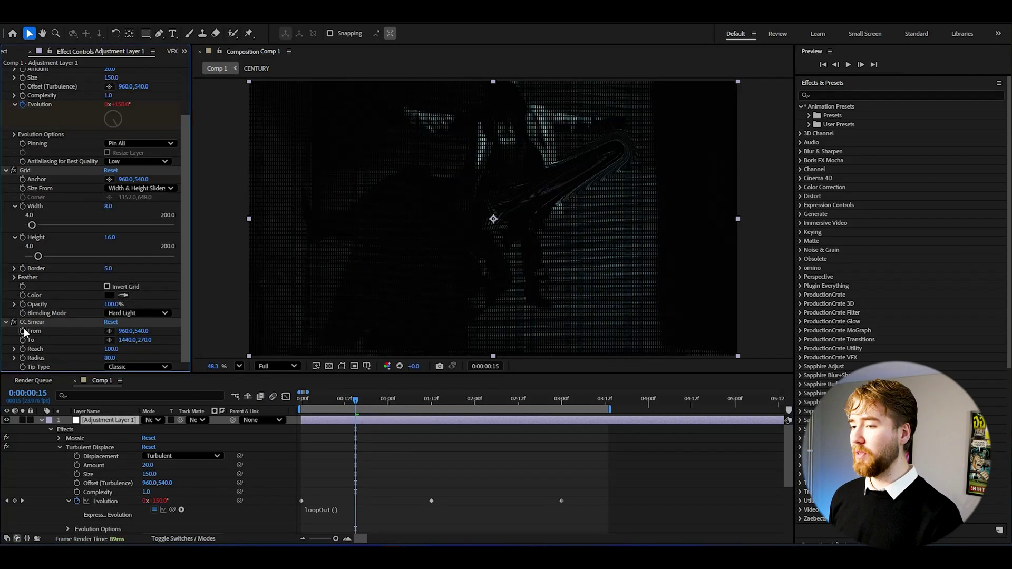
{"action": "mouse_move", "coordinate": [30, 322]}
{"action": "left_mouse_down"}
{"action": "mouse_move", "coordinate": [48, 294]}
{"action": "mouse_move", "coordinate": [54, 148]}
{"action": "left_mouse_up"}
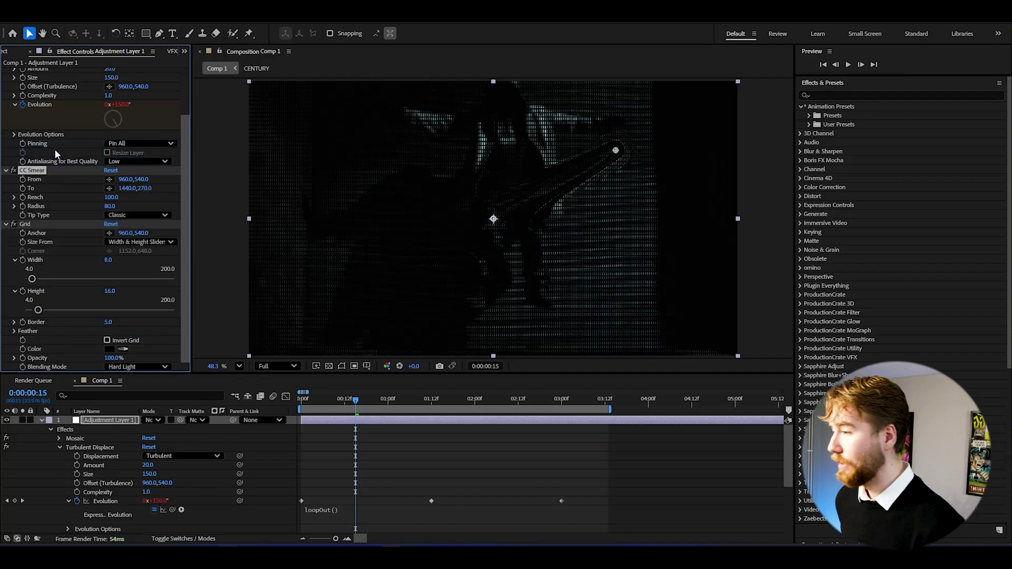
Place the CC Smear From point just beyond the frame's left edge and the To point just beyond its right edge, in the lower part
{"action": "mouse_move", "coordinate": [617, 152]}
{"action": "left_mouse_down"}
{"action": "mouse_move", "coordinate": [602, 258]}
{"action": "mouse_move", "coordinate": [742, 297]}
{"action": "left_mouse_up"}
{"action": "mouse_move", "coordinate": [494, 221]}
{"action": "left_mouse_down"}
{"action": "mouse_move", "coordinate": [316, 284]}
{"action": "mouse_move", "coordinate": [228, 285]}
{"action": "mouse_move", "coordinate": [246, 286]}
{"action": "left_mouse_up"}
{"action": "left_click_drag", "start_coordinate": [739, 292], "coordinate": [741, 290]}
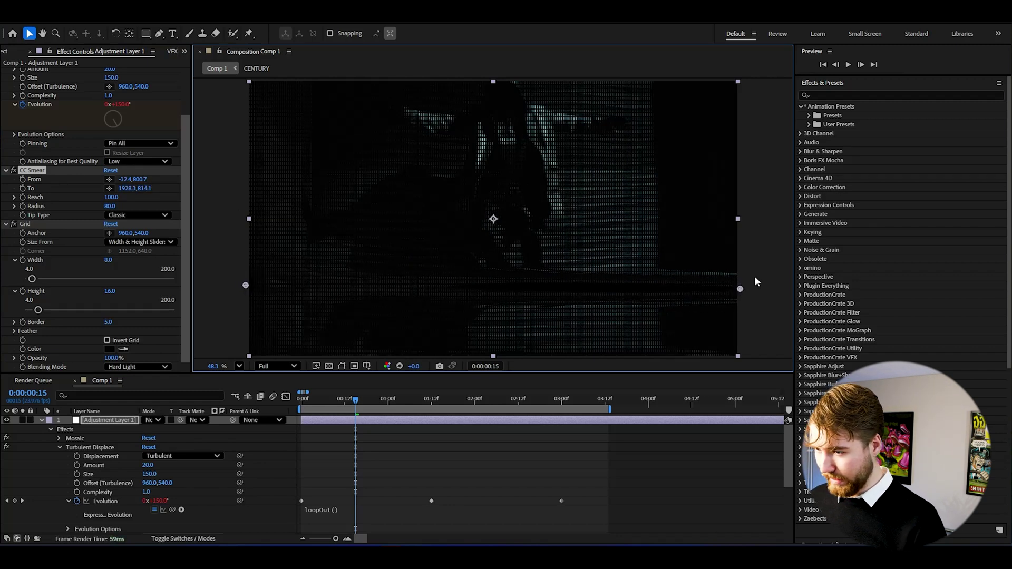
Level the smear by setting the vertical coordinate of both the From and To points to 800
{"action": "left_click", "coordinate": [145, 180]}
{"action": "type", "text": "100.68"}
{"action": "key", "text": "Escape"}
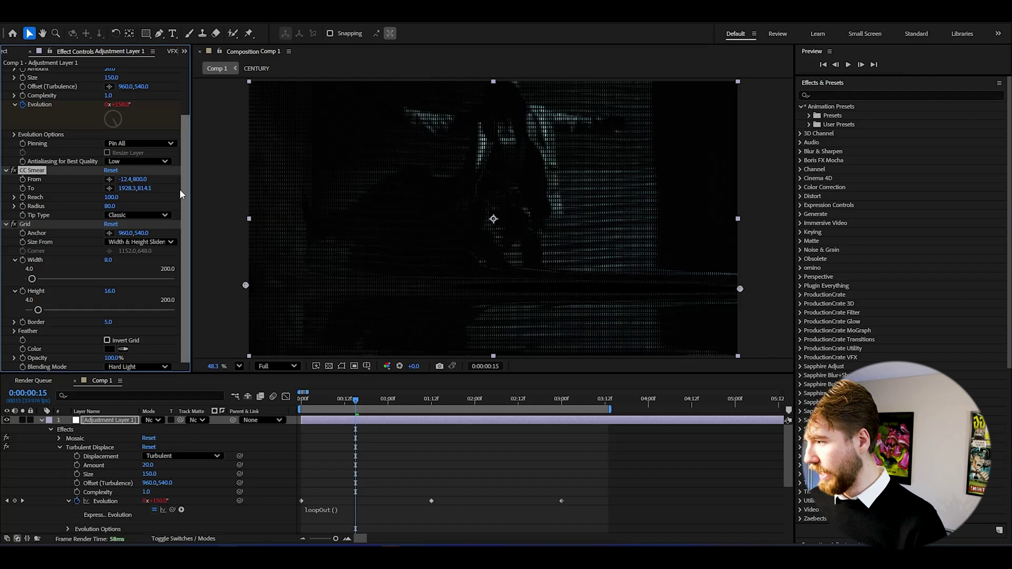
{"action": "left_click", "coordinate": [146, 181]}
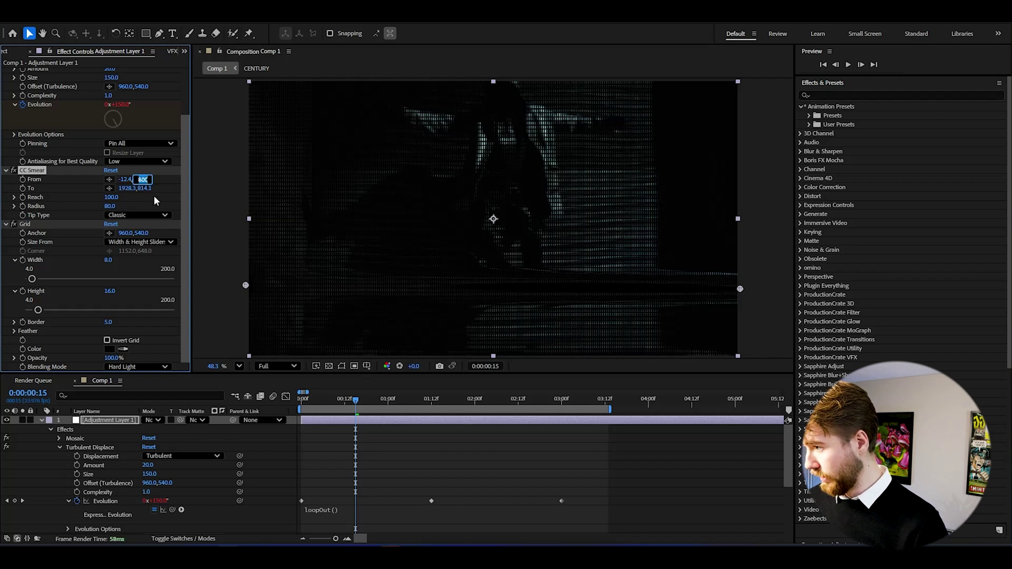
{"action": "key", "text": "Return"}
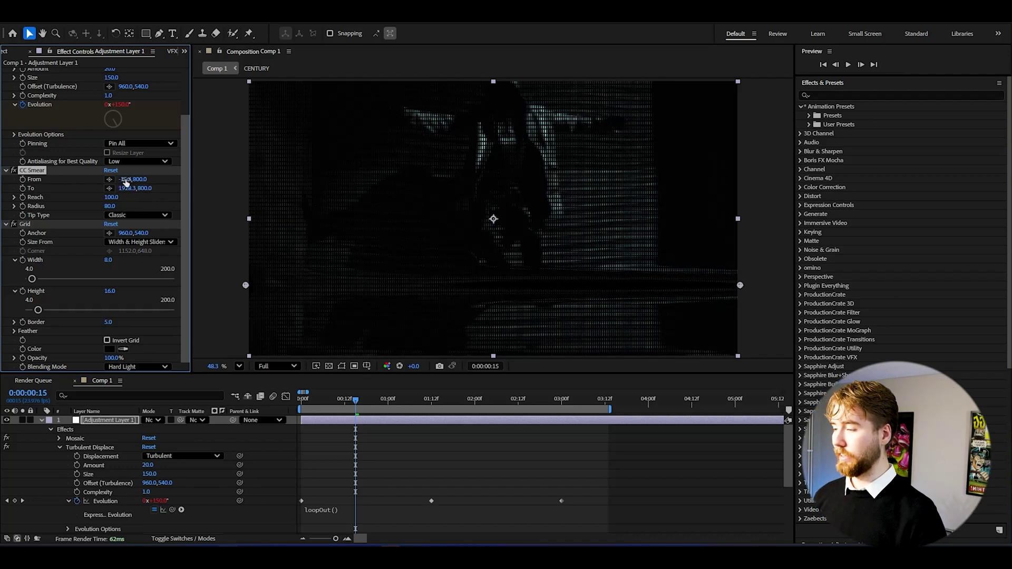
Try the Round and Wizard tip types on CC Smear, settle on Bell, and set Reach to 180 and Radius to 100
{"action": "left_click_drag", "start_coordinate": [332, 402], "coordinate": [413, 401]}
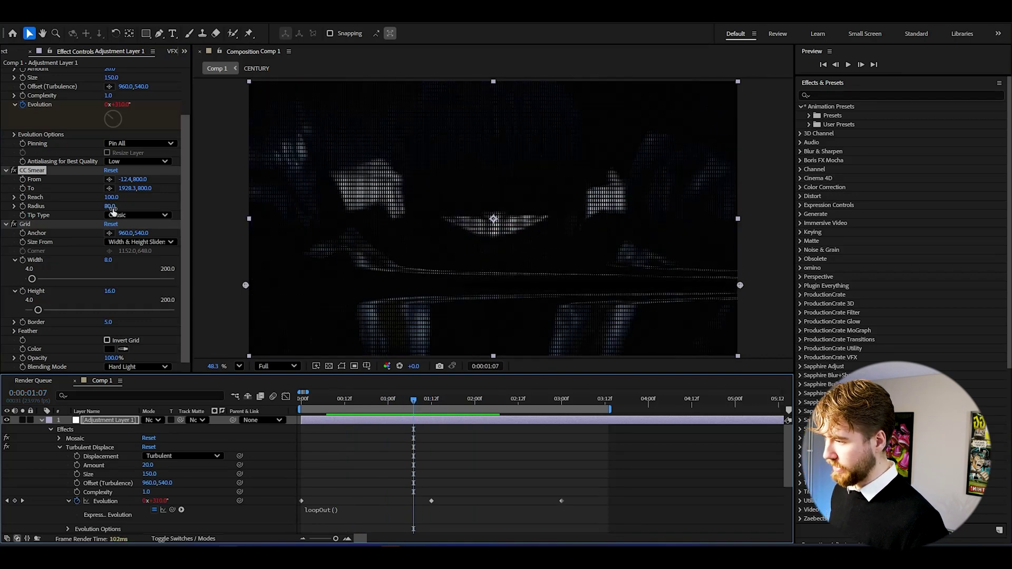
{"action": "left_click", "coordinate": [136, 215]}
{"action": "left_click", "coordinate": [130, 240]}
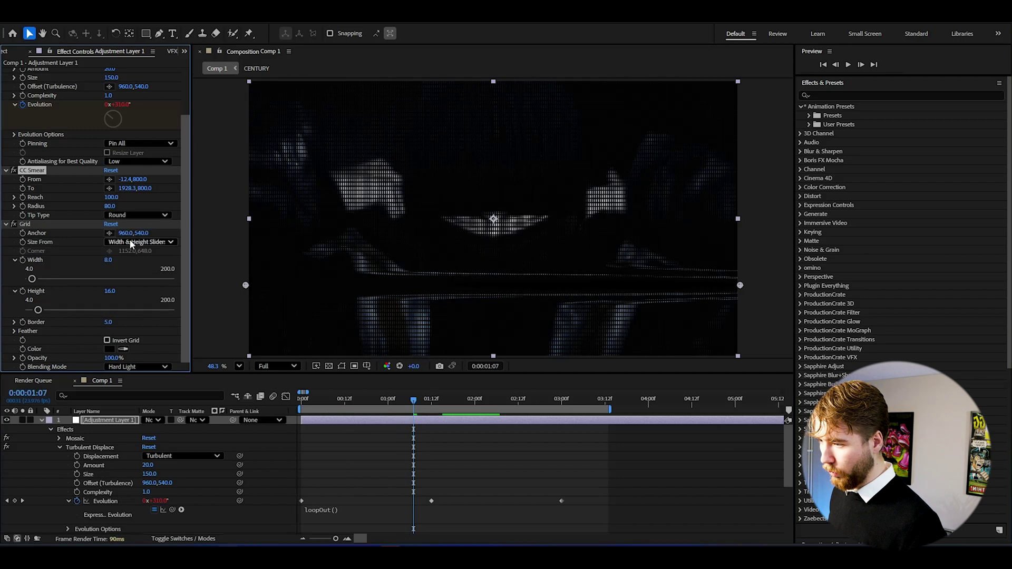
{"action": "left_click", "coordinate": [136, 215]}
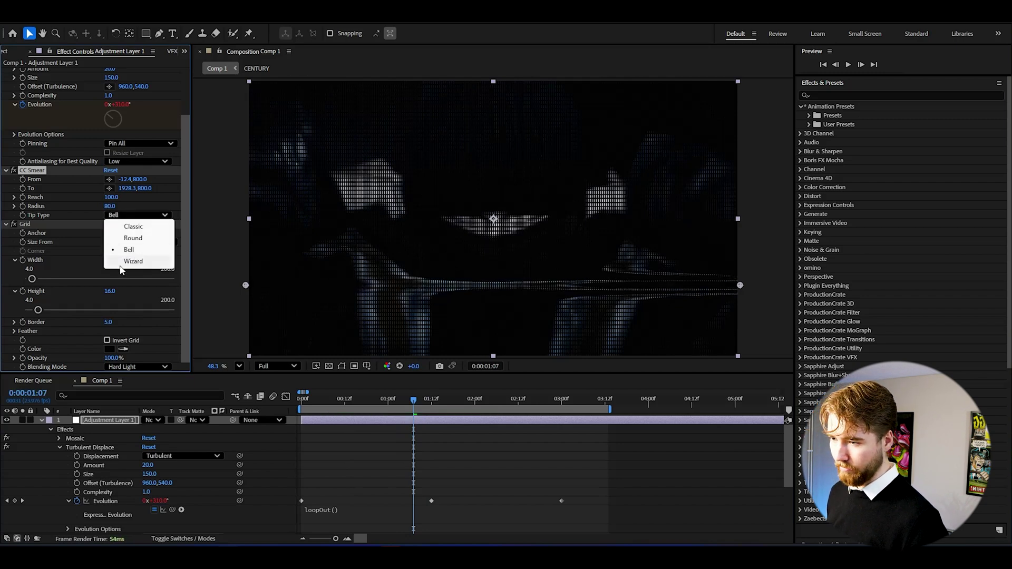
{"action": "left_click", "coordinate": [123, 262]}
{"action": "left_click", "coordinate": [147, 216]}
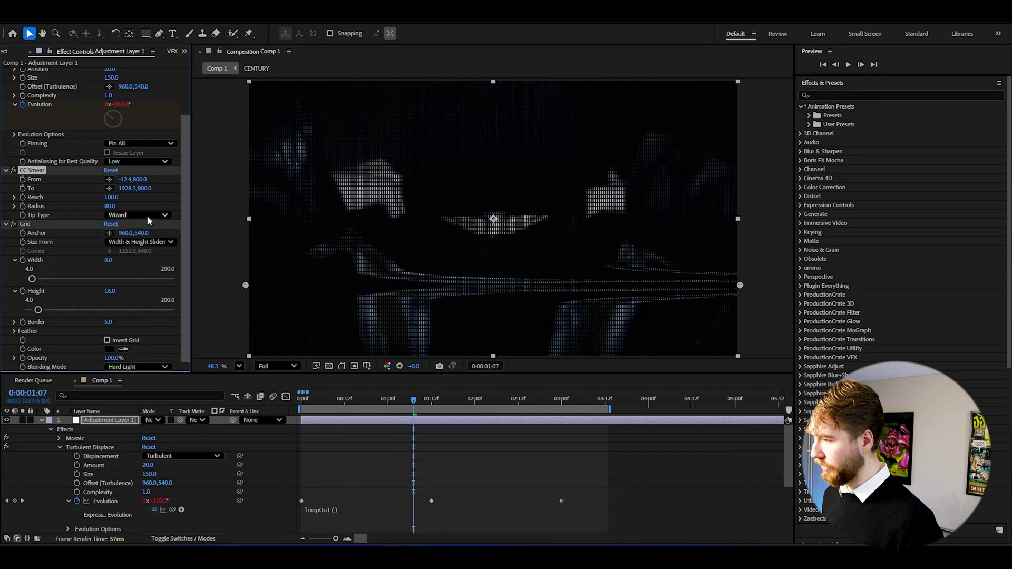
{"action": "left_click", "coordinate": [140, 249]}
{"action": "mouse_move", "coordinate": [110, 206]}
{"action": "left_mouse_down"}
{"action": "mouse_move", "coordinate": [99, 208]}
{"action": "mouse_move", "coordinate": [158, 210]}
{"action": "mouse_move", "coordinate": [111, 209]}
{"action": "mouse_move", "coordinate": [140, 208]}
{"action": "left_mouse_up"}
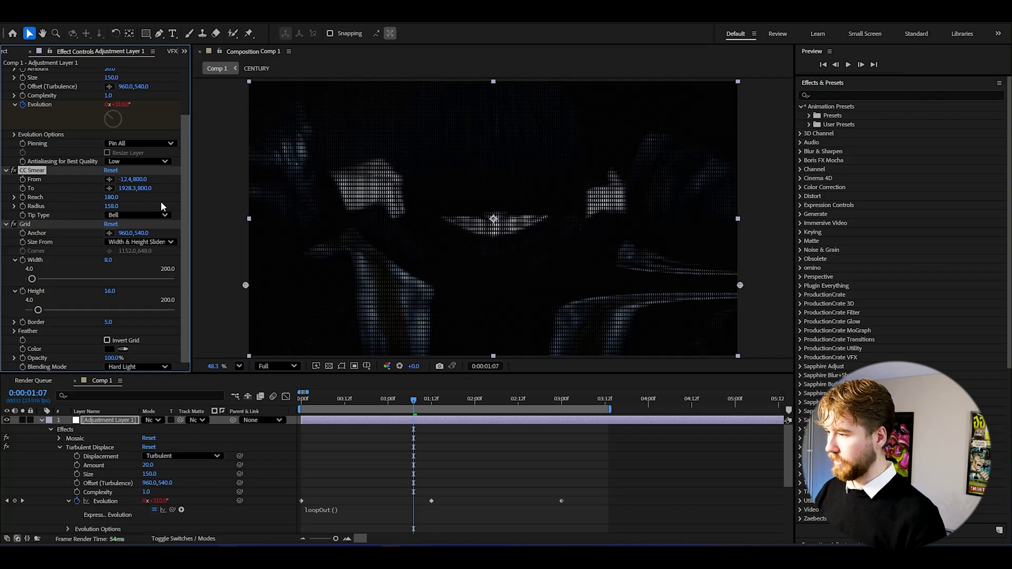
{"action": "key", "text": "ctrl+z"}
Enable keyframing for CC Smear Reach and Radius at the composition start and expand the effect's properties in the timeline
{"action": "key", "text": "Home"}
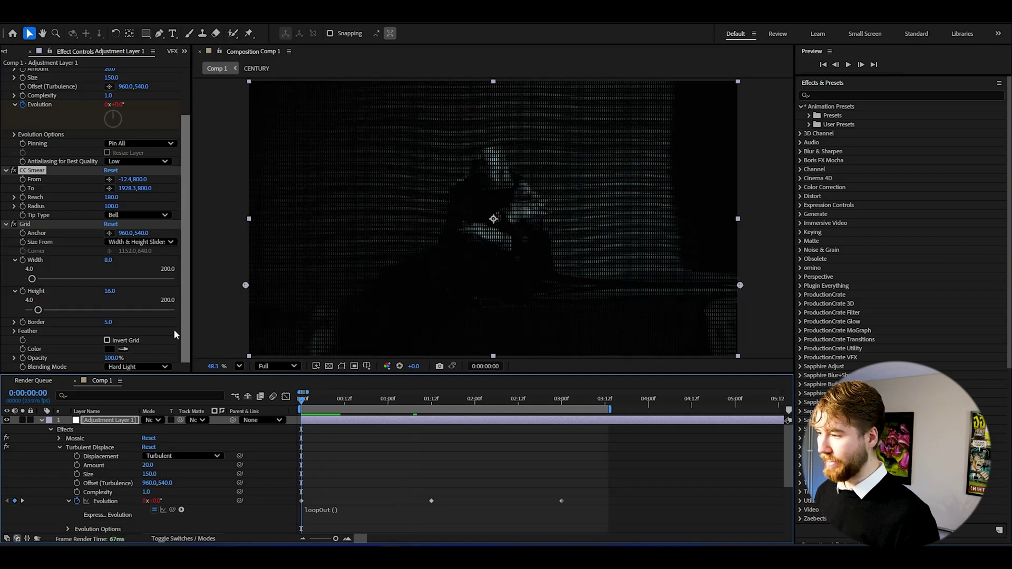
{"action": "left_click", "coordinate": [22, 206]}
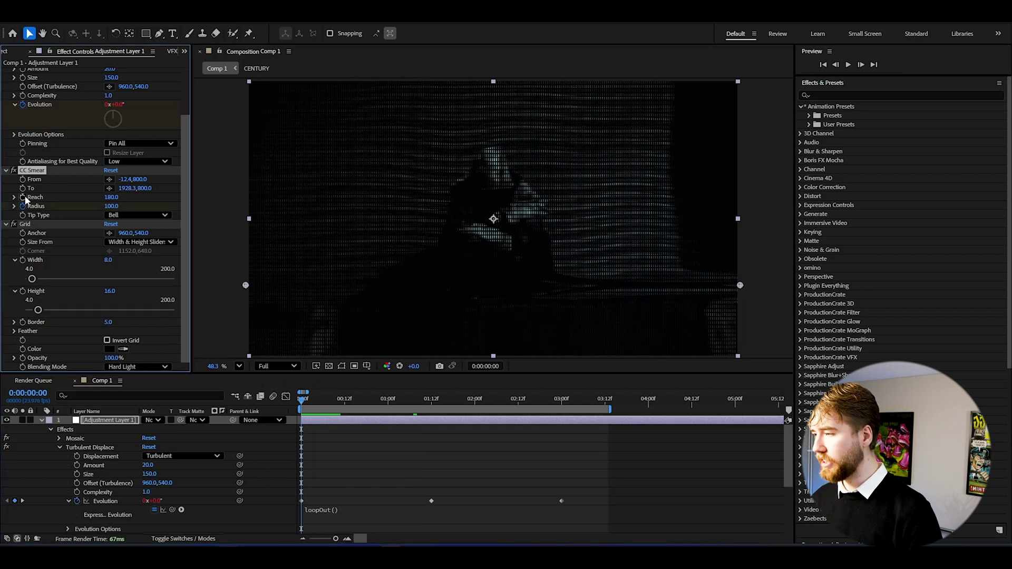
{"action": "left_click", "coordinate": [59, 447]}
{"action": "left_click", "coordinate": [59, 457]}
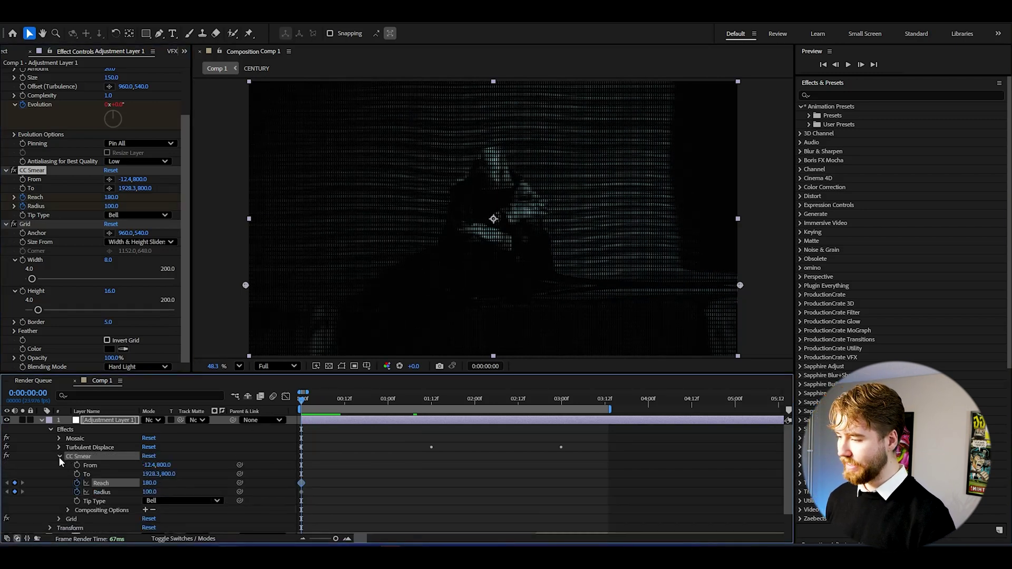
Keyframe CC Smear Reach 168 and Radius 63 at frame 2, and Reach 231 and Radius 139 at frame 4
{"action": "left_click", "coordinate": [349, 539]}
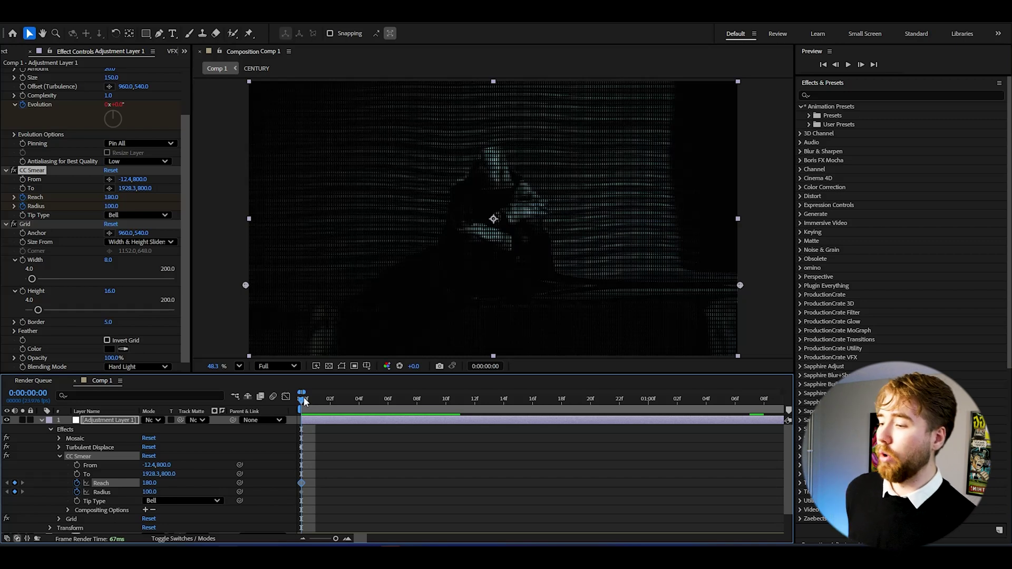
{"action": "left_click_drag", "start_coordinate": [308, 400], "coordinate": [330, 399]}
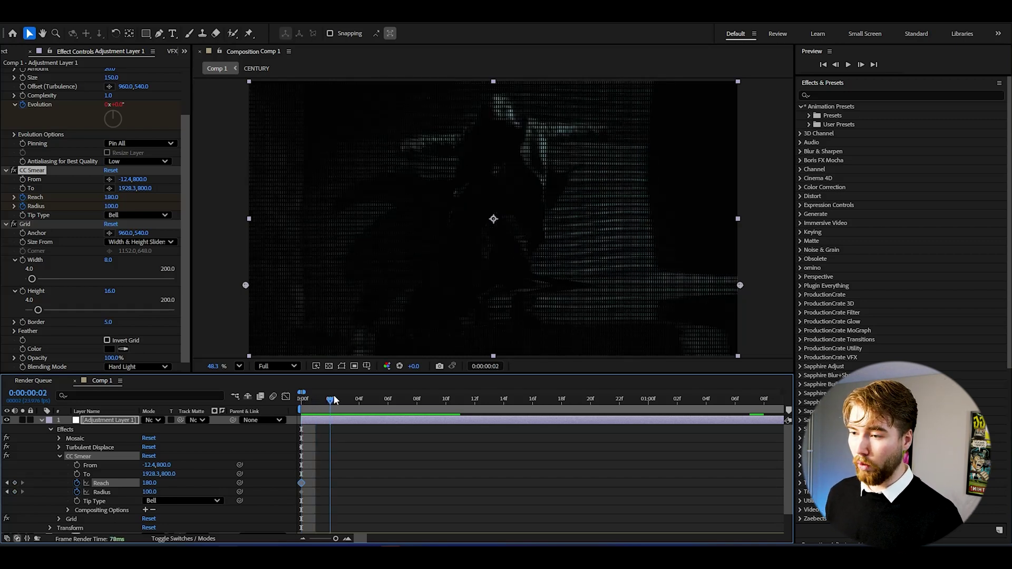
{"action": "left_click_drag", "start_coordinate": [150, 483], "coordinate": [145, 488]}
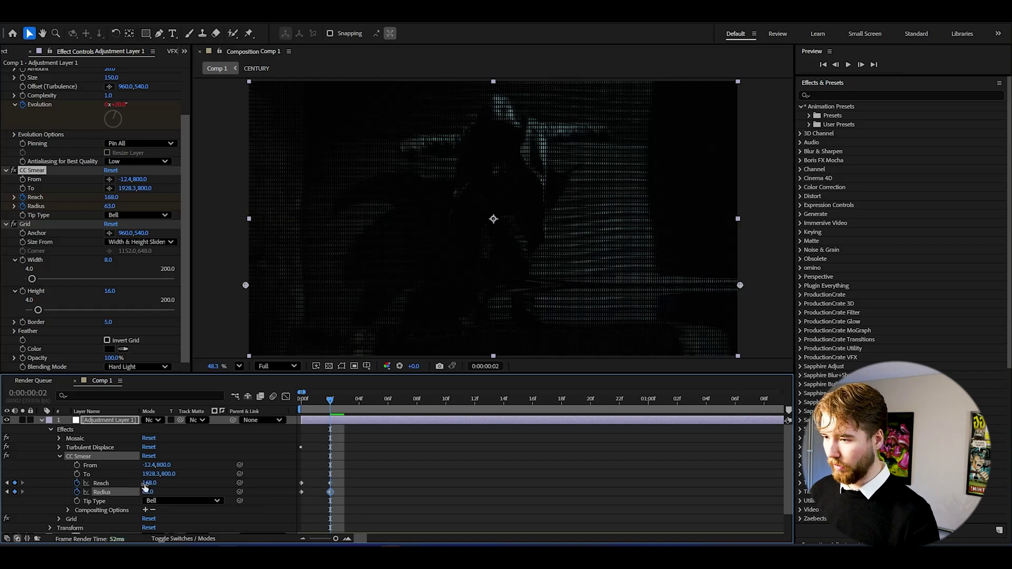
{"action": "left_click", "coordinate": [359, 402]}
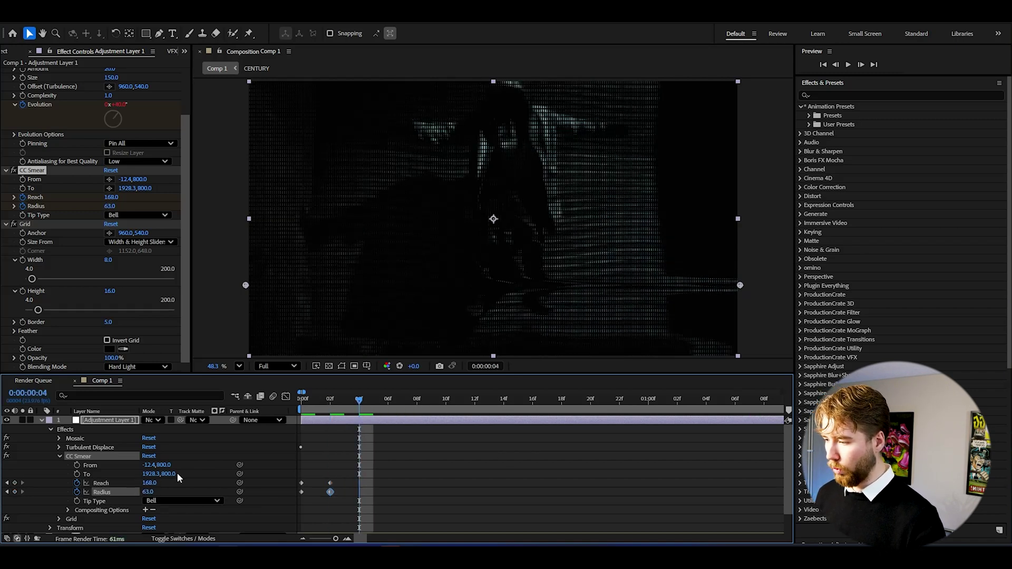
{"action": "left_click_drag", "start_coordinate": [149, 483], "coordinate": [186, 488]}
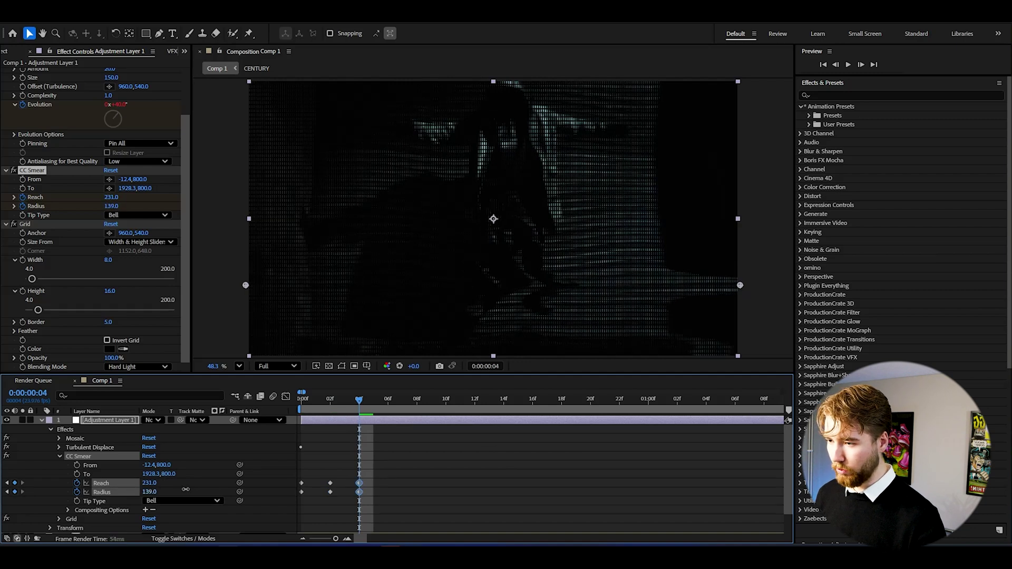
Add further varied Reach and Radius keyframes at frames 6 and 8, and preview the smear
{"action": "left_click", "coordinate": [387, 401]}
{"action": "mouse_move", "coordinate": [149, 482]}
{"action": "left_mouse_down"}
{"action": "mouse_move", "coordinate": [188, 486]}
{"action": "mouse_move", "coordinate": [131, 484]}
{"action": "mouse_move", "coordinate": [182, 492]}
{"action": "left_mouse_up"}
{"action": "left_click", "coordinate": [417, 401]}
{"action": "key", "text": "space"}
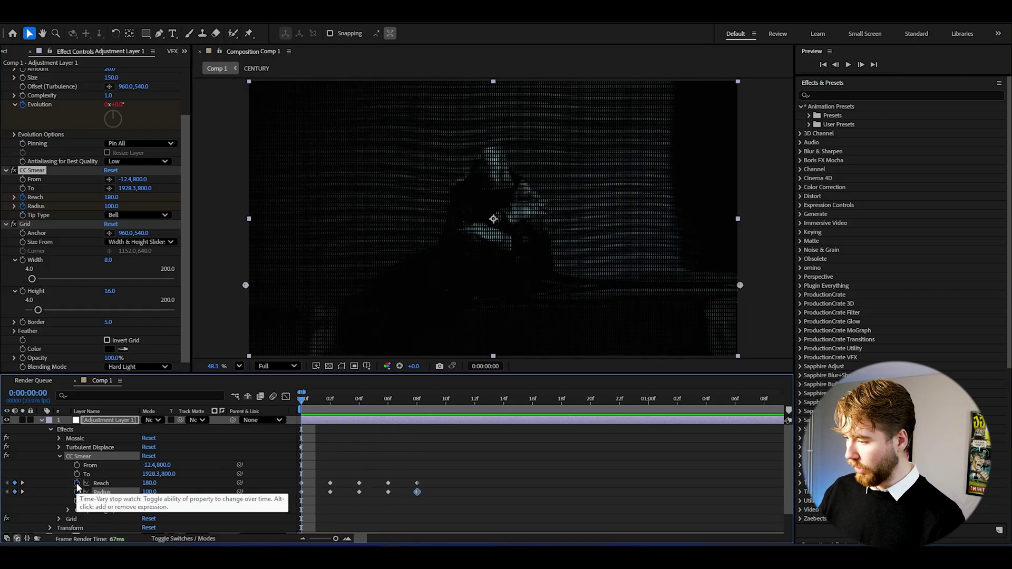
Add a loopOut() expression to the CC Smear Reach property
{"action": "left_click", "coordinate": [77, 484], "text": "alt"}
{"action": "type", "text": "loo"}
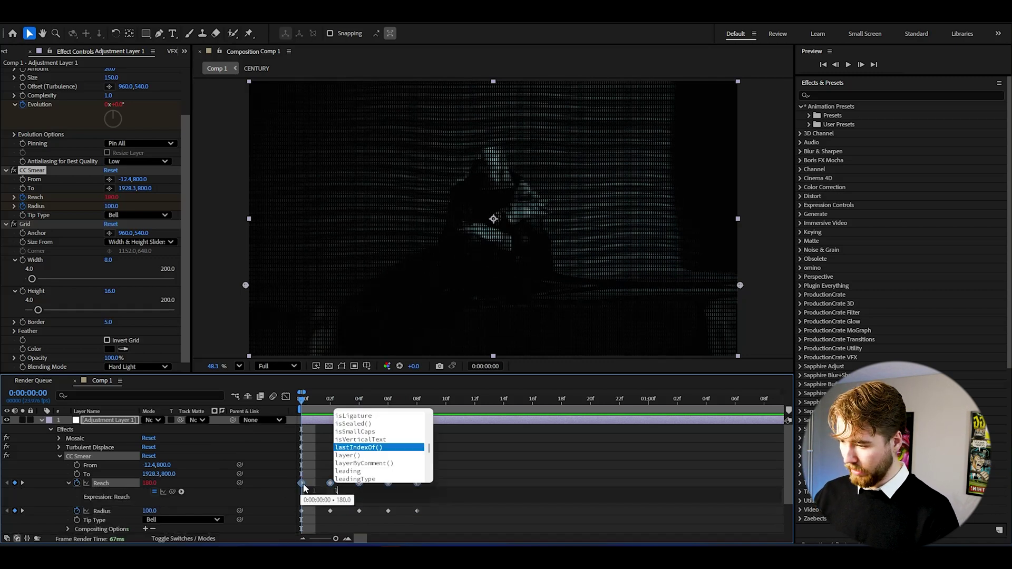
{"action": "double_click", "coordinate": [369, 471]}
{"action": "key", "text": "KP_Enter"}
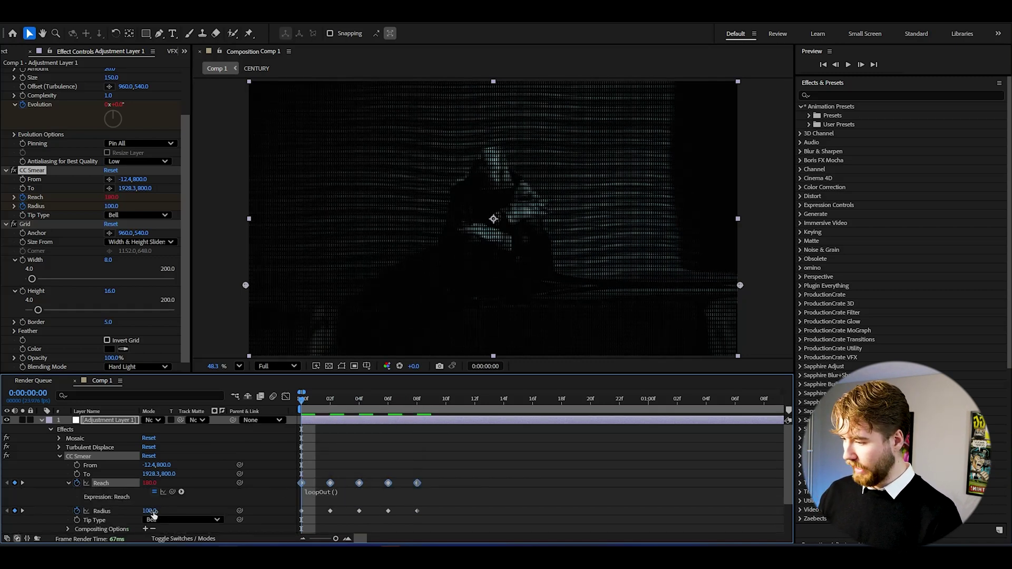
Add a loopOut() expression to the CC Smear Radius property and preview the looping smear from the start
{"action": "left_click", "coordinate": [77, 511], "text": "alt"}
{"action": "type", "text": "loop"}
{"action": "double_click", "coordinate": [351, 499]}
{"action": "key", "text": "KP_Enter"}
{"action": "key", "text": "space"}
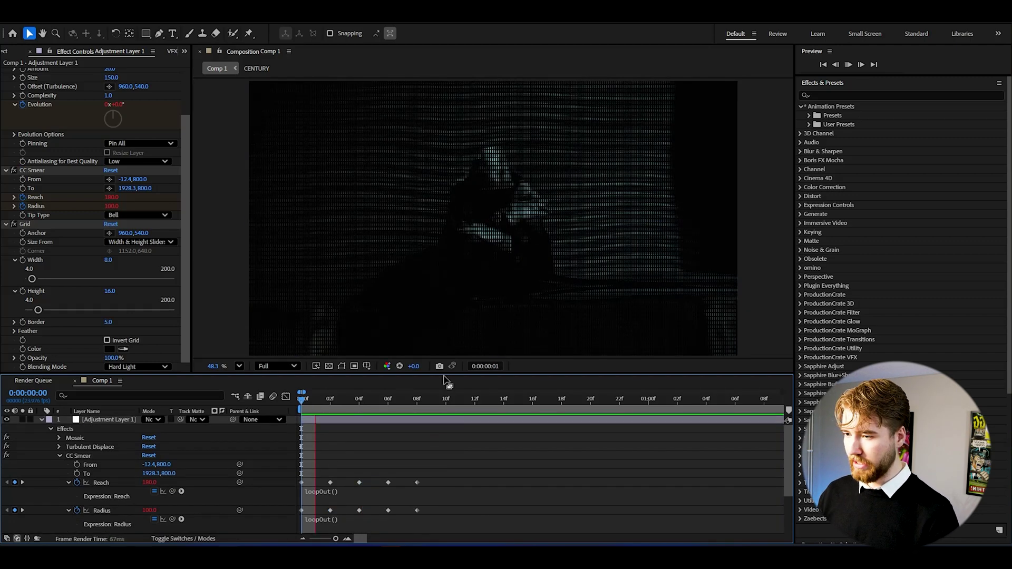
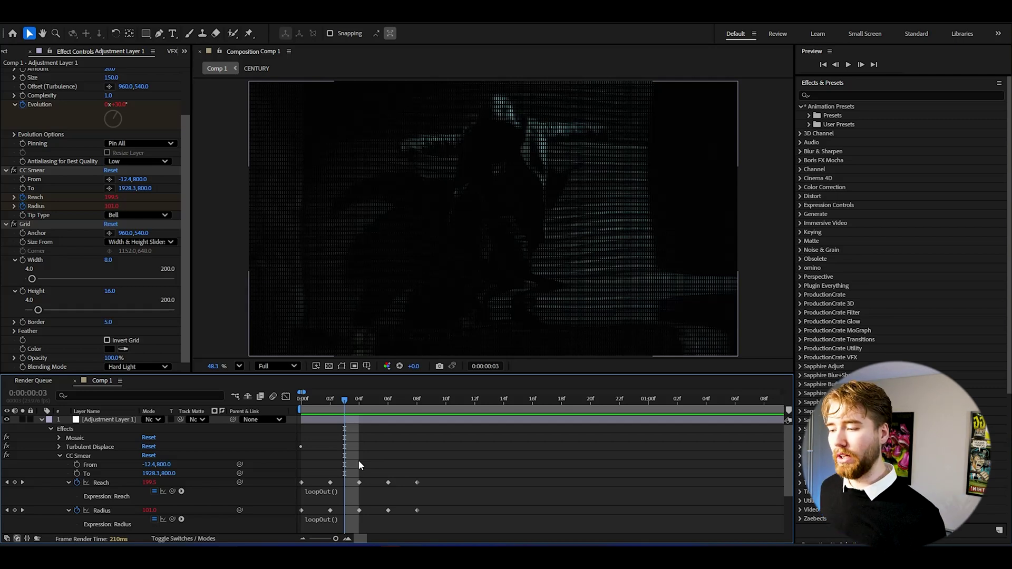
Move the frame 4 Reach and Radius keyframes to frame 3, select the frame 8 pair, and return to the composition start
{"action": "mouse_move", "coordinate": [361, 505]}
{"action": "left_mouse_down"}
{"action": "mouse_move", "coordinate": [354, 514]}
{"action": "mouse_move", "coordinate": [349, 483]}
{"action": "left_mouse_up"}
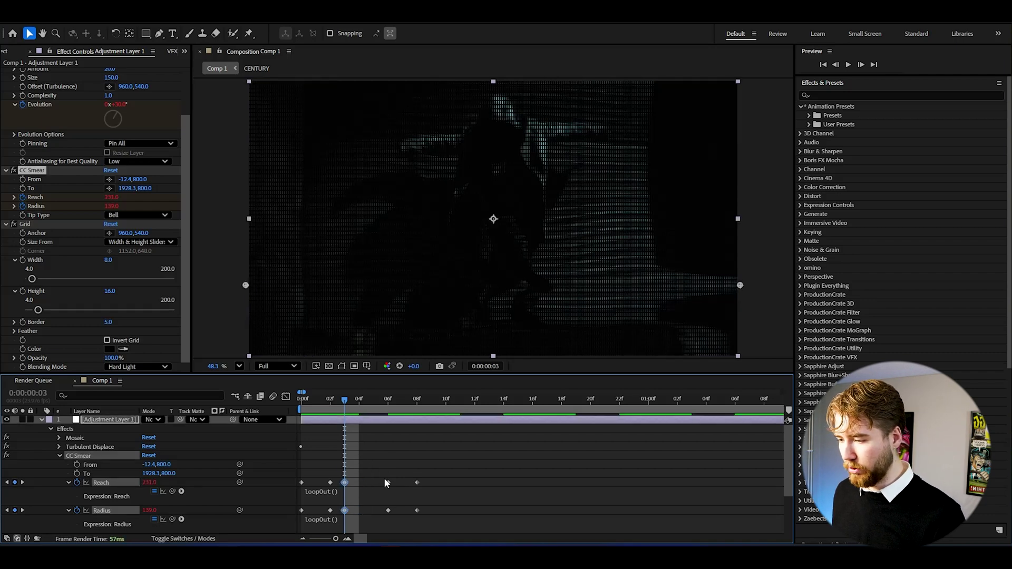
{"action": "left_click_drag", "start_coordinate": [422, 519], "coordinate": [400, 469]}
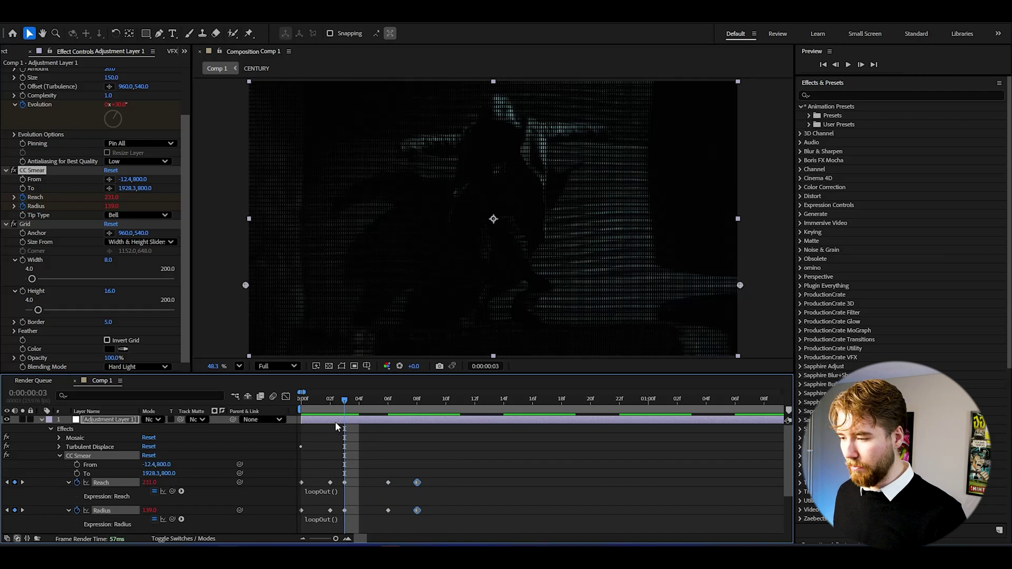
{"action": "key", "text": "Home"}
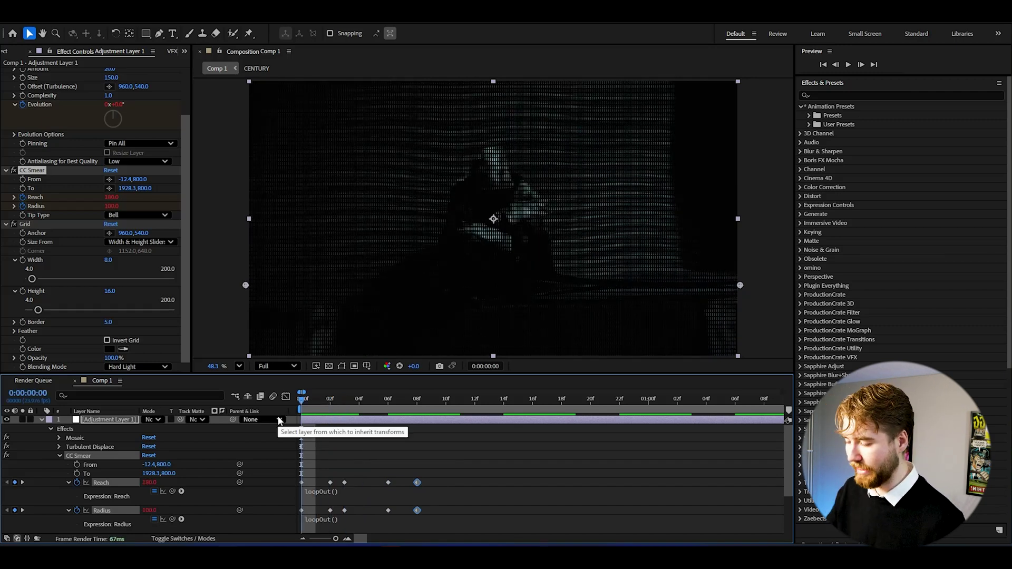
Preview the looping CC Smear glitch from the composition start
{"action": "left_click", "coordinate": [363, 441]}
{"action": "key", "text": "space"}
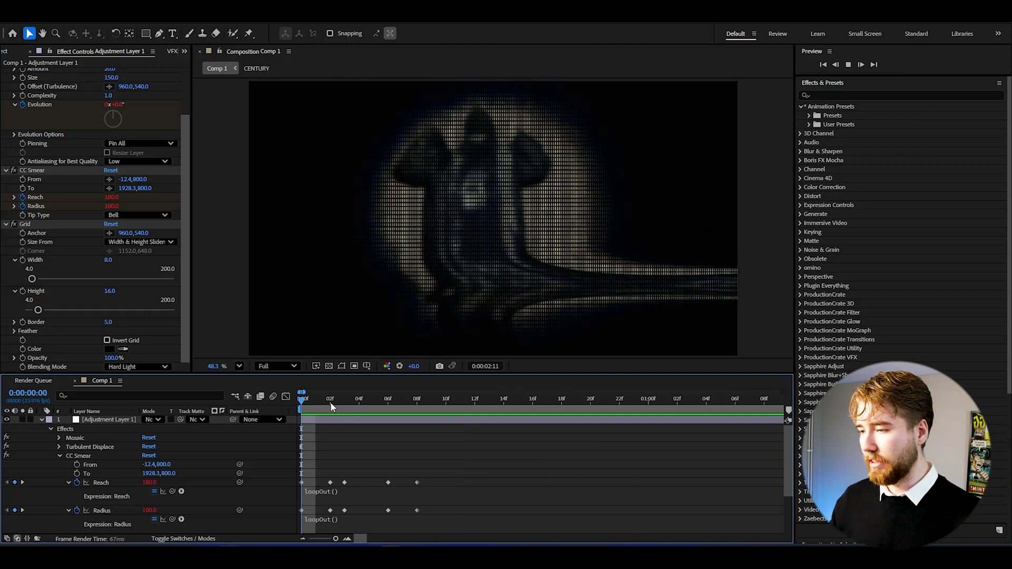
{"action": "key", "text": "space"}
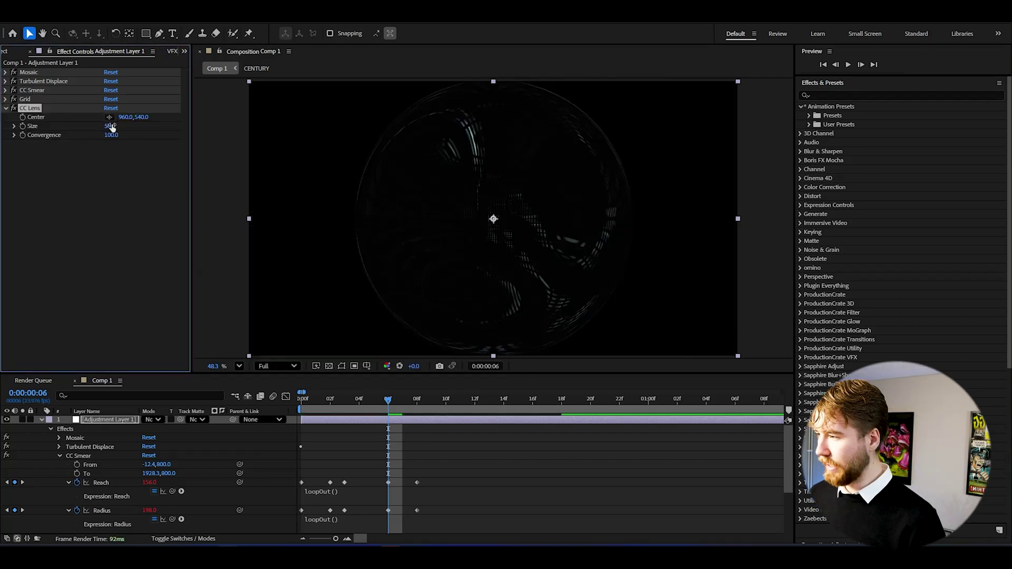
Set the CC Lens Size to 200 and Convergence to -50, and check the distortion through to frame 18
{"action": "type", "text": "2"}
{"action": "key", "text": "Return"}
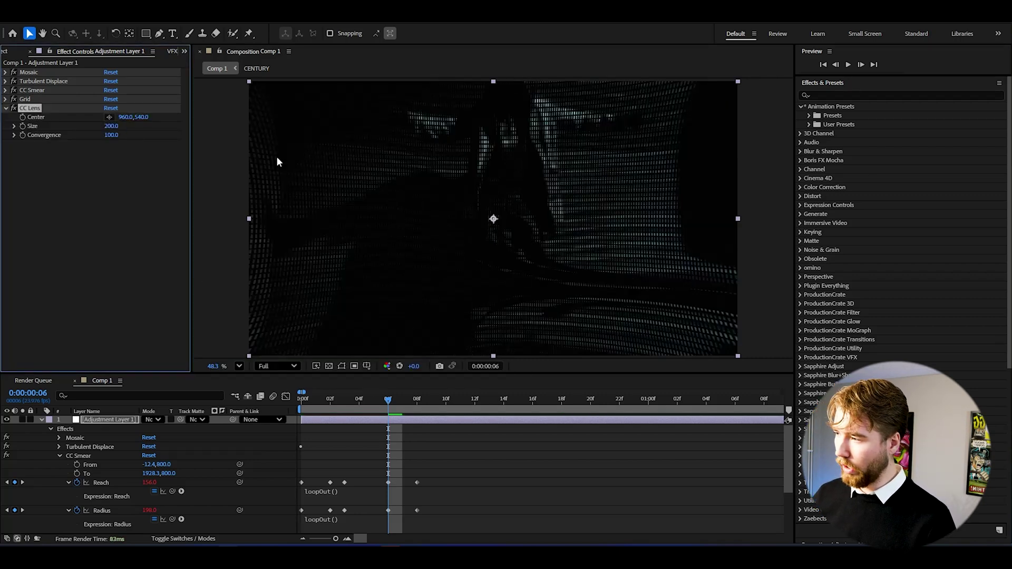
{"action": "left_click_drag", "start_coordinate": [112, 135], "coordinate": [36, 137]}
{"action": "scroll", "coordinate": [474, 219], "scroll_direction": "up", "scroll_amount": 3}
{"action": "scroll", "coordinate": [475, 218], "scroll_direction": "down", "scroll_amount": 5}
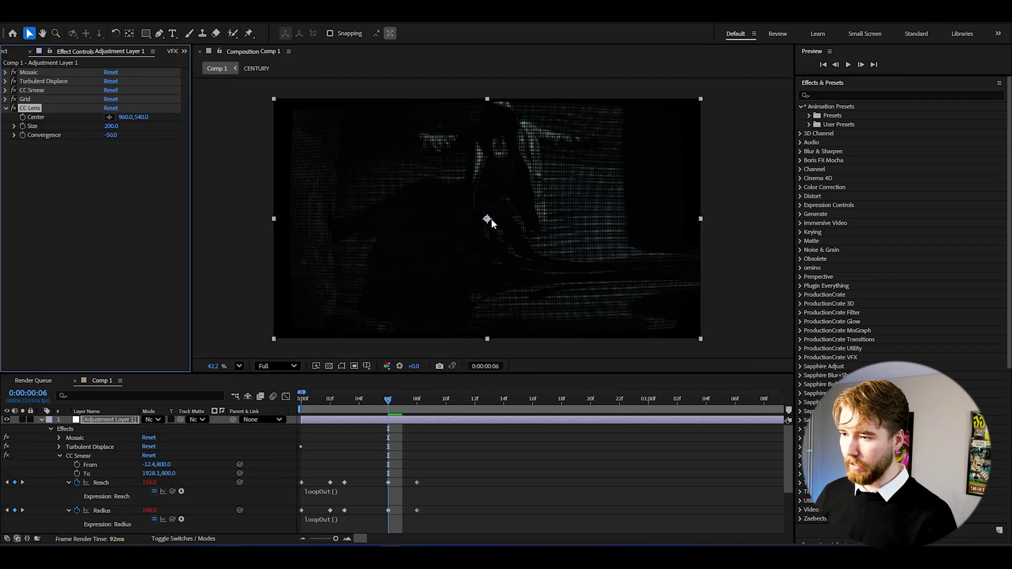
{"action": "scroll", "coordinate": [491, 220], "scroll_direction": "up", "scroll_amount": 2}
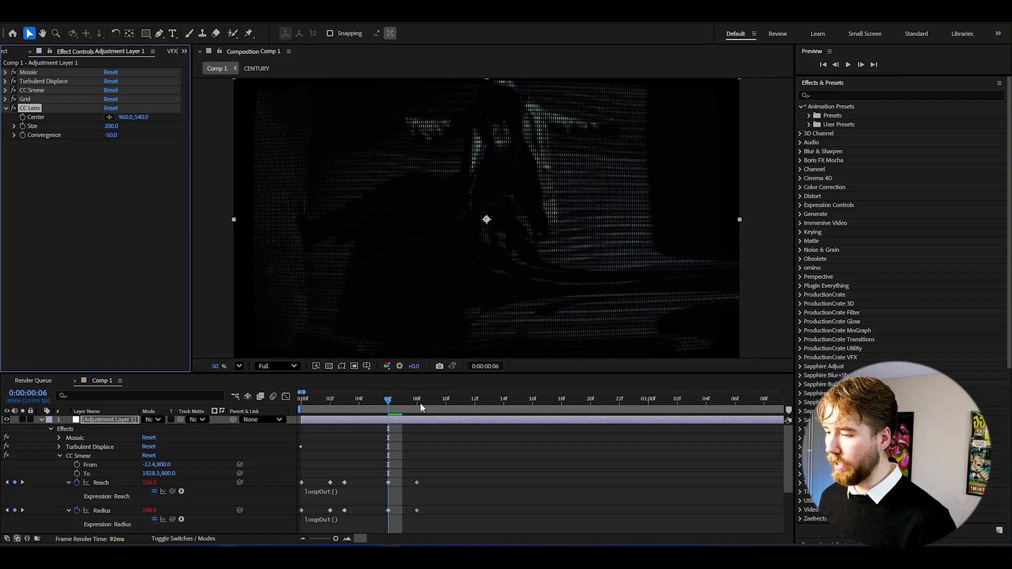
{"action": "left_click_drag", "start_coordinate": [419, 401], "coordinate": [558, 403]}
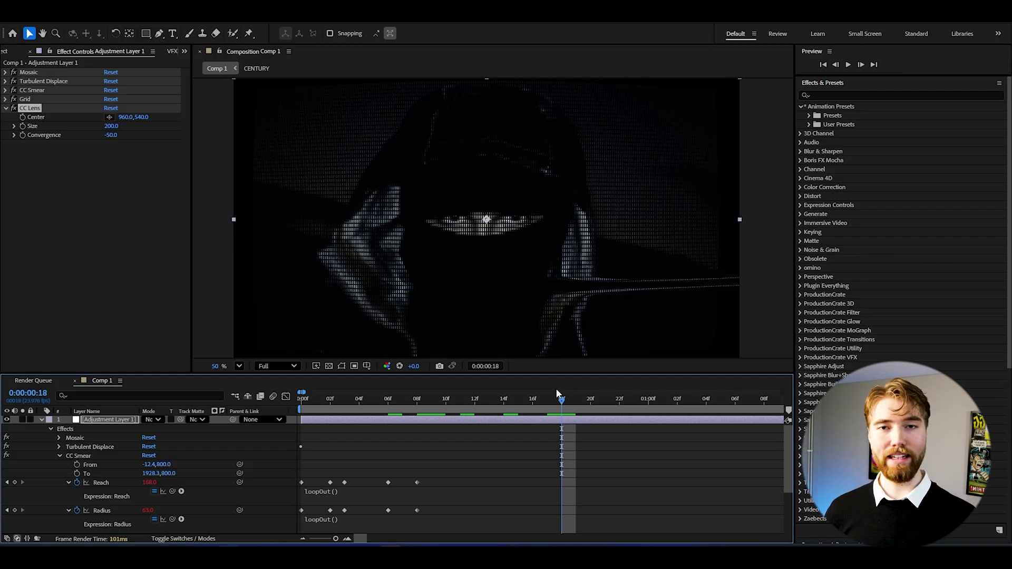
Add a Glow effect to the adjustment layer and set its Glow Threshold to 20%
{"action": "key", "text": "ctrl+space"}
{"action": "type", "text": "glow"}
{"action": "key", "text": "Return"}
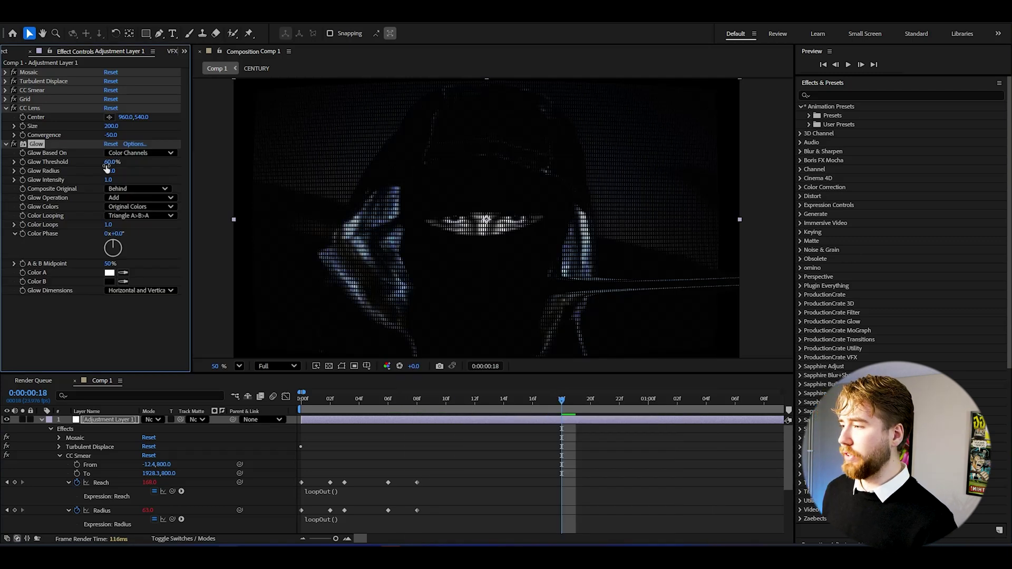
{"action": "left_click", "coordinate": [107, 163]}
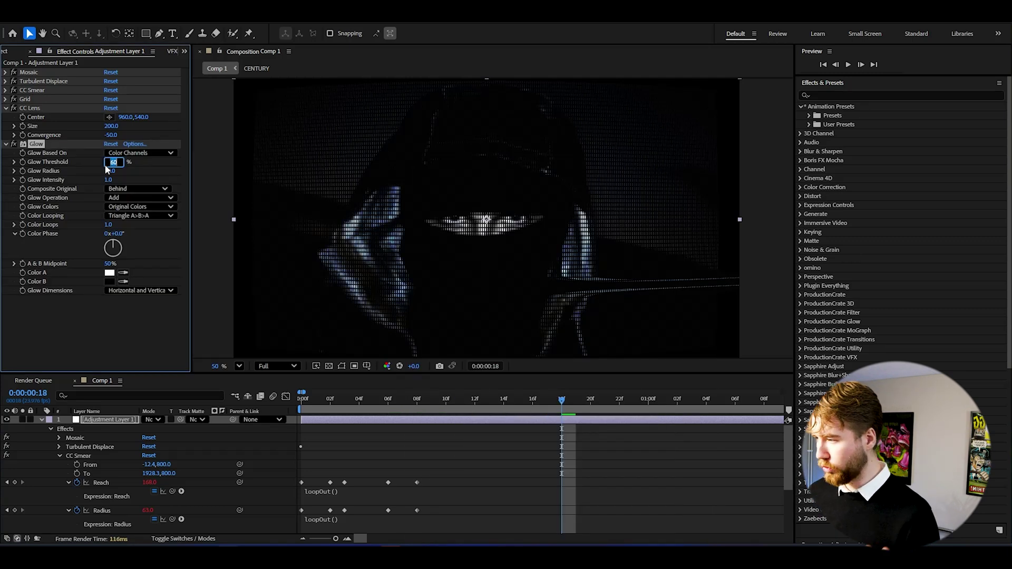
{"action": "type", "text": "2"}
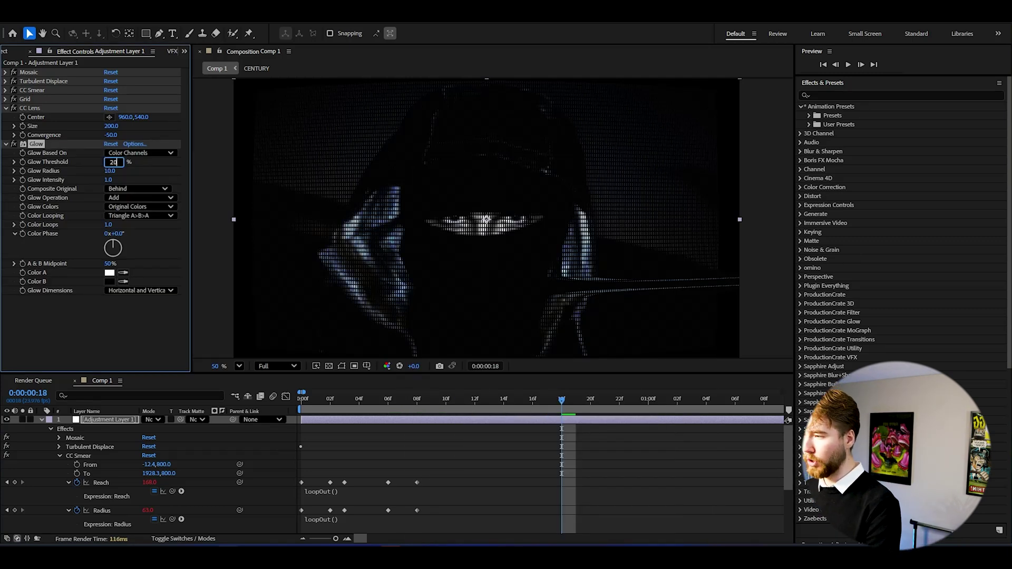
{"action": "type", "text": "0"}
{"action": "key", "text": "Return"}
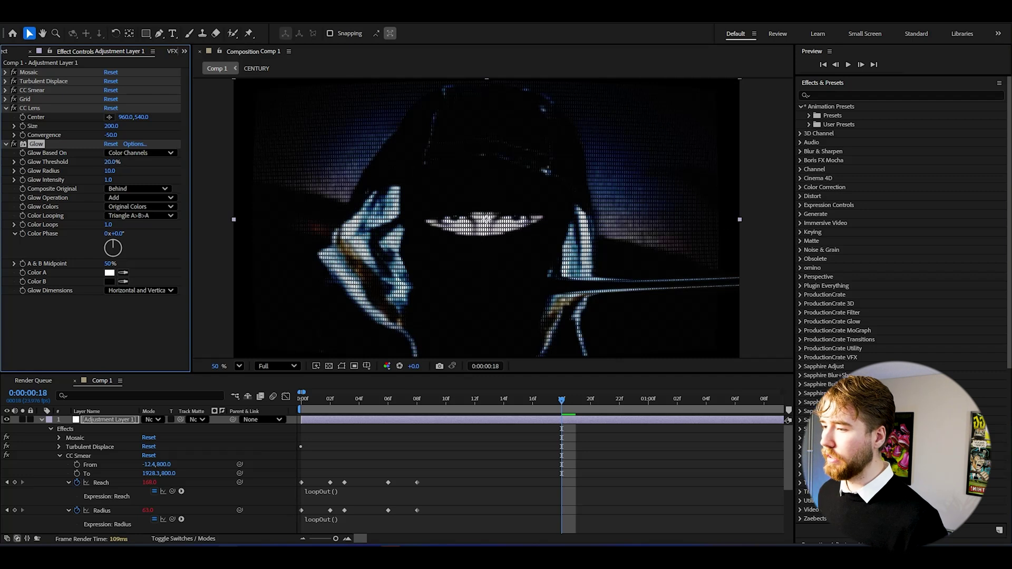
Set the Glow Intensity to 0.3 and save the project
{"action": "left_click", "coordinate": [108, 180]}
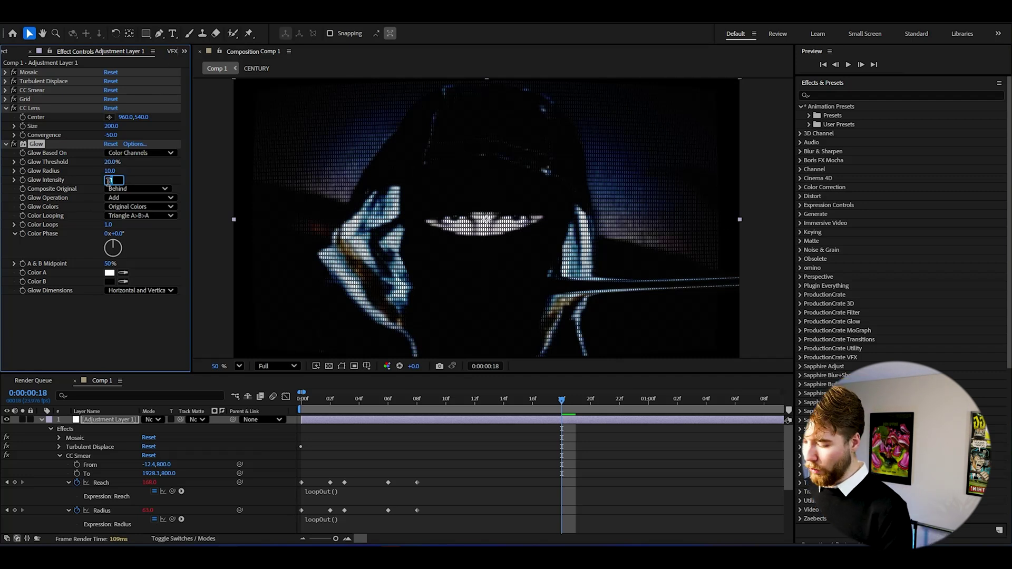
{"action": "type", "text": "0"}
{"action": "key", "text": "Return"}
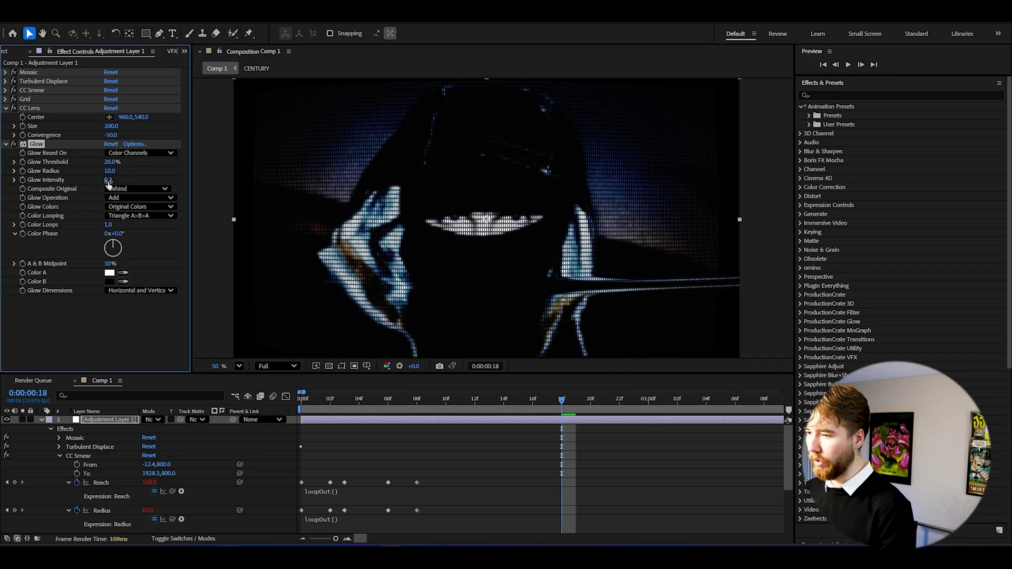
{"action": "type", "text": ".3"}
{"action": "key", "text": "Return"}
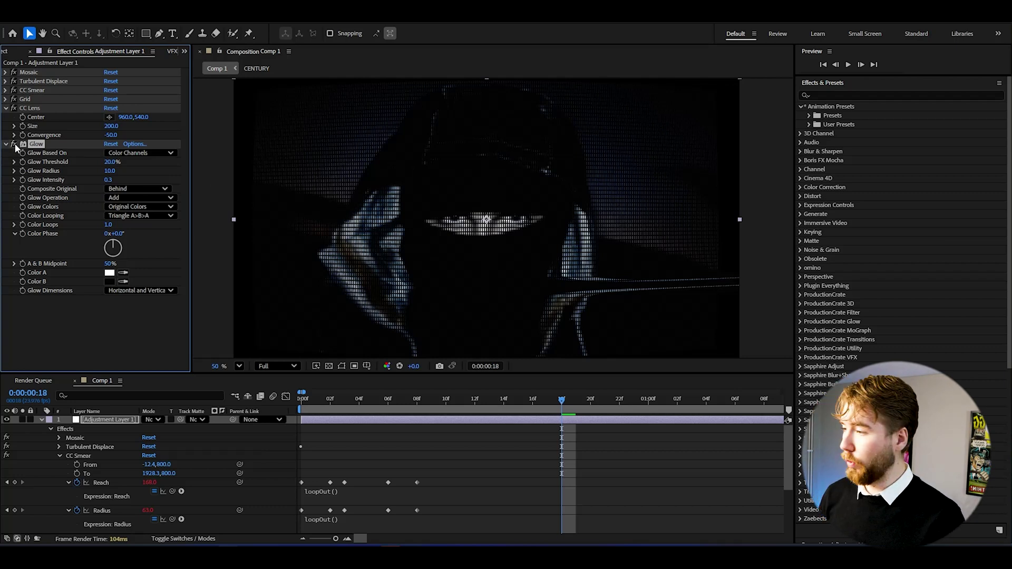
{"action": "key", "text": "ctrl+s"}
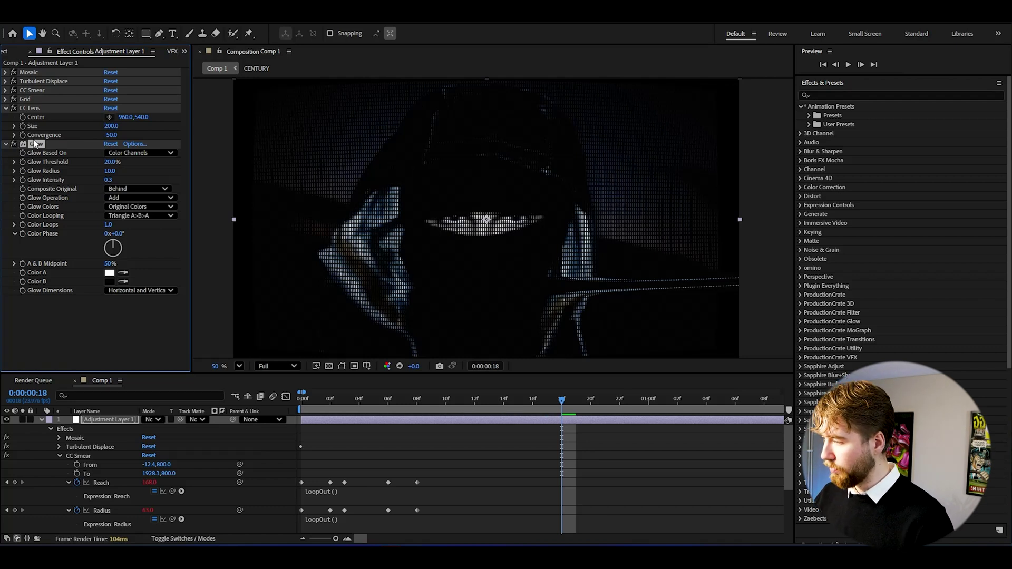
Duplicate the Glow effect and set the copy's Glow Threshold to 40% and Glow Intensity to 0.6
{"action": "key", "text": "ctrl+d"}
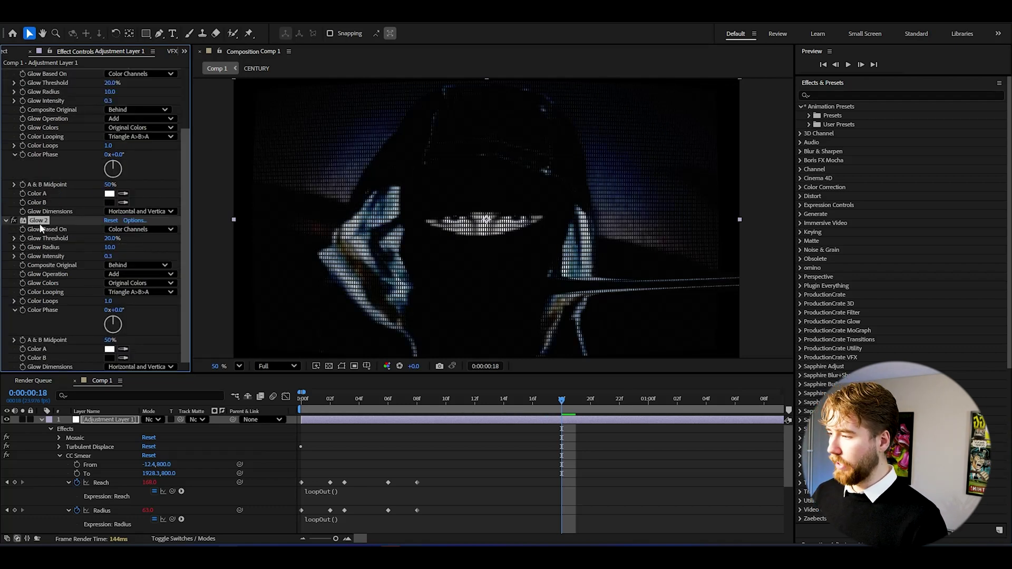
{"action": "left_click", "coordinate": [111, 238]}
{"action": "type", "text": "40"}
{"action": "key", "text": "Return"}
{"action": "left_click", "coordinate": [111, 257]}
{"action": "type", "text": "0.6"}
{"action": "key", "text": "Return"}
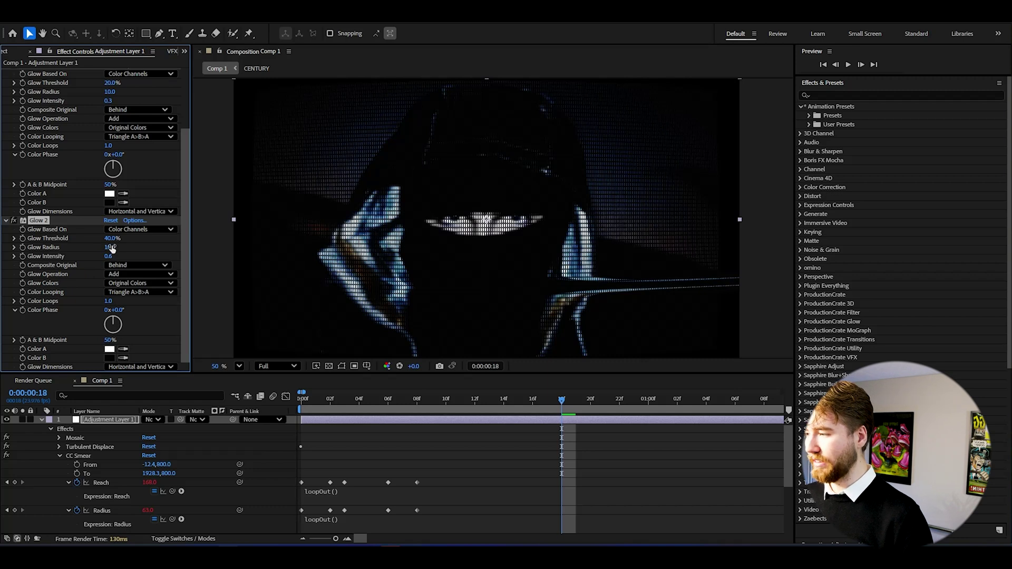
Set the second glow's Glow Radius to 300 and compare the image up close with it off and on
{"action": "left_click", "coordinate": [111, 248]}
{"action": "type", "text": "300"}
{"action": "key", "text": "Return"}
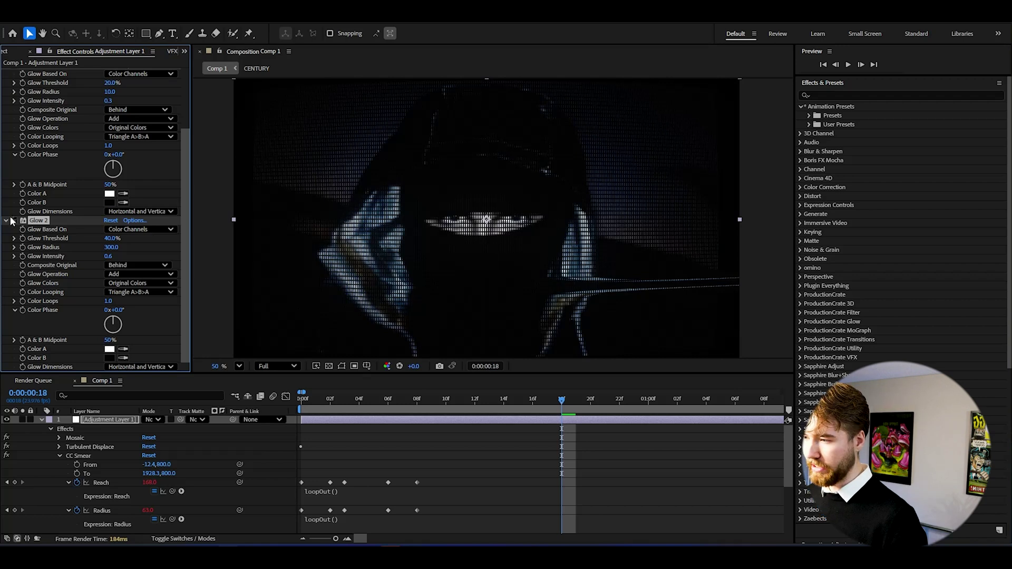
{"action": "scroll", "coordinate": [385, 257], "scroll_direction": "up", "scroll_amount": 7}
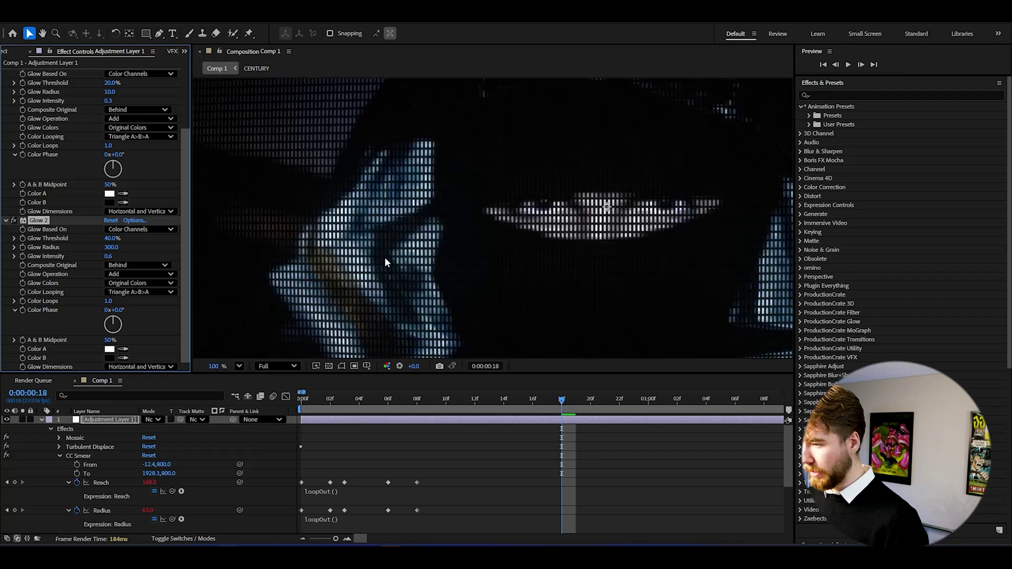
{"action": "left_click", "coordinate": [14, 221]}
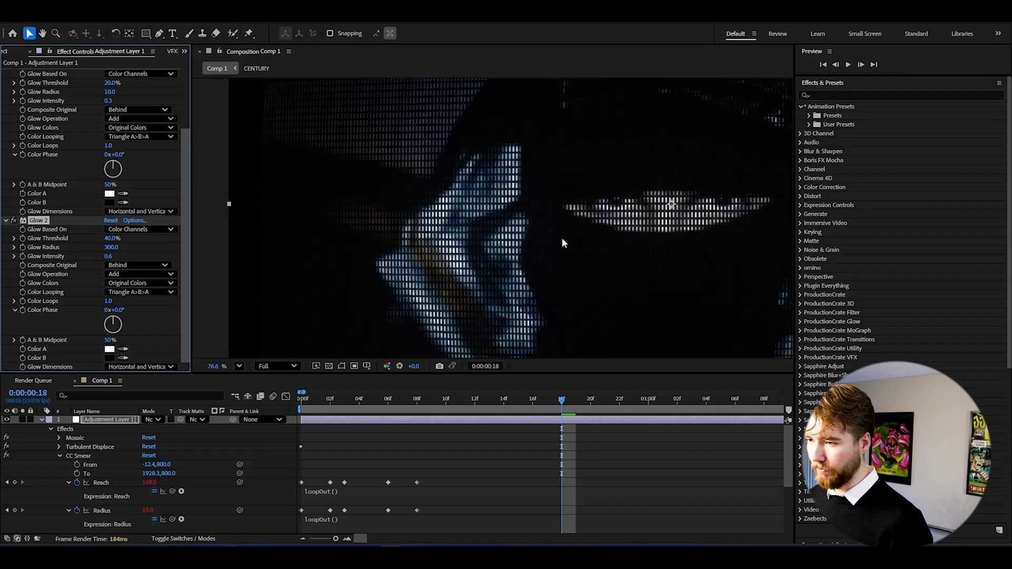
{"action": "scroll", "coordinate": [561, 237], "scroll_direction": "down", "scroll_amount": 7}
Duplicate the second glow and set the copy's Glow Threshold to 60%
{"action": "key", "text": "ctrl+d"}
{"action": "left_click", "coordinate": [112, 238]}
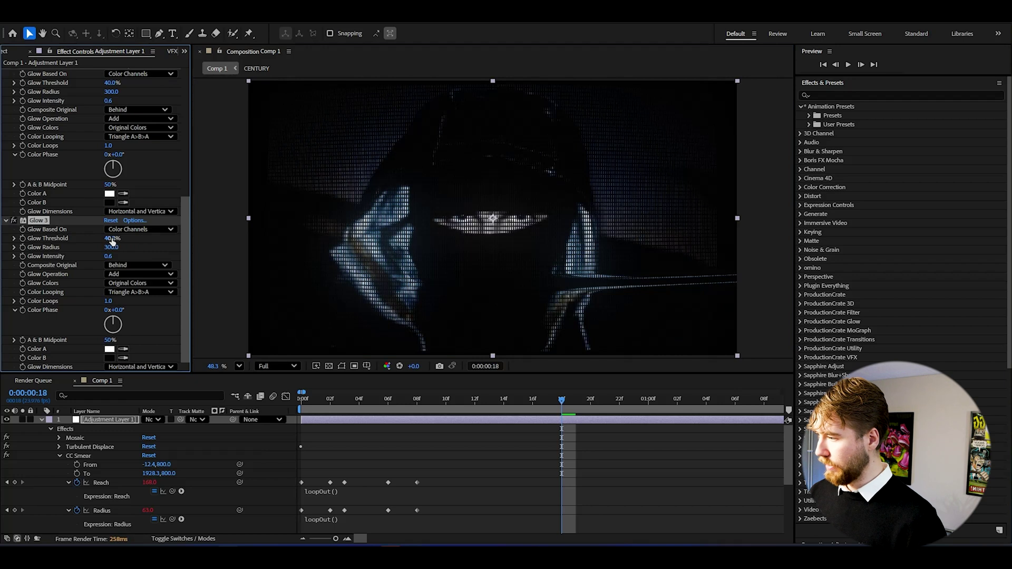
{"action": "type", "text": "60"}
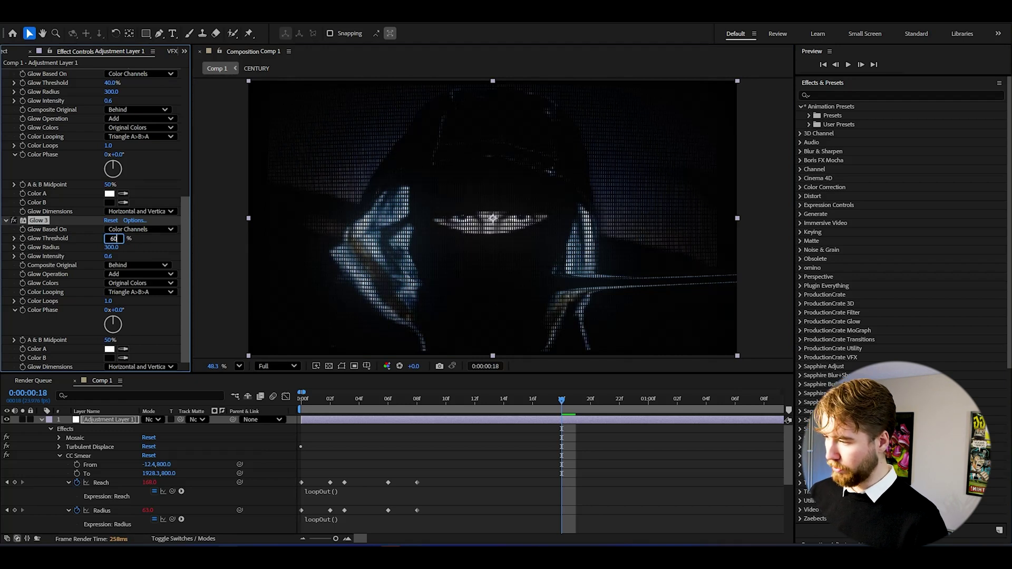
{"action": "key", "text": "Return"}
Set the third glow's Glow Radius to 600 and Glow Intensity to 0.9, and check the look at other frames
{"action": "left_click", "coordinate": [116, 251]}
{"action": "type", "text": "60"}
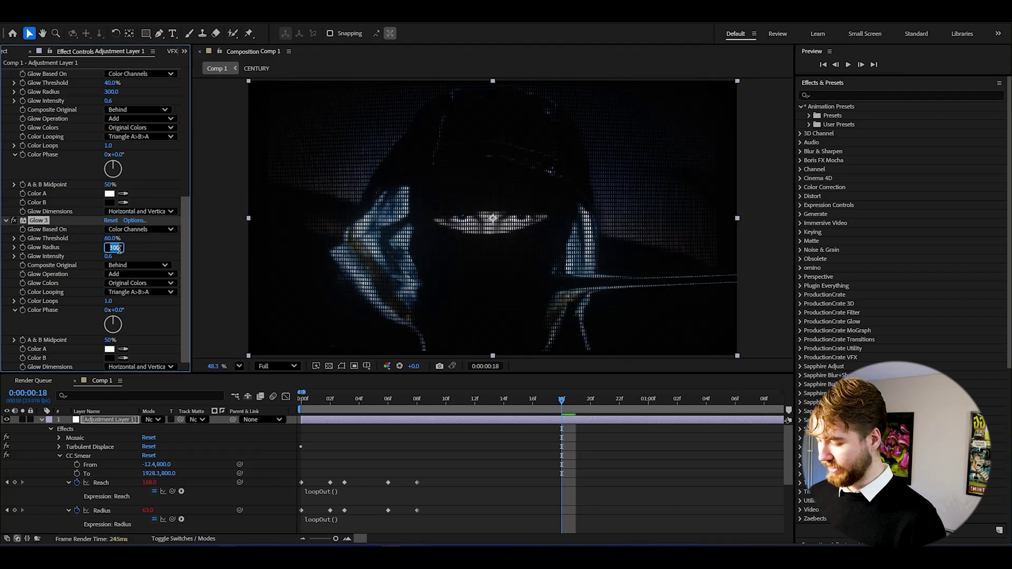
{"action": "type", "text": "0"}
{"action": "key", "text": "Tab"}
{"action": "type", "text": "0.9"}
{"action": "key", "text": "Return"}
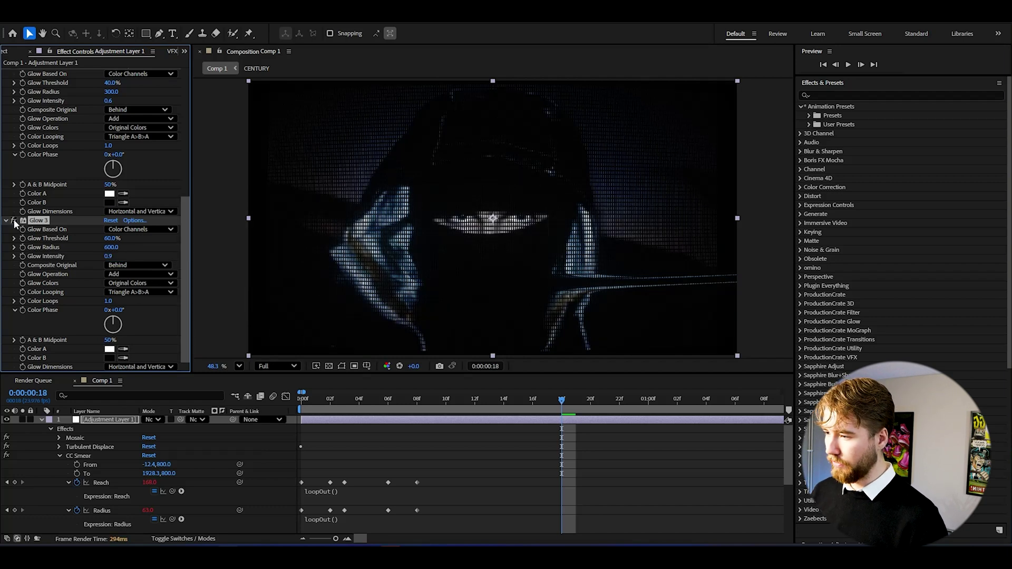
{"action": "left_click_drag", "start_coordinate": [315, 398], "coordinate": [649, 397]}
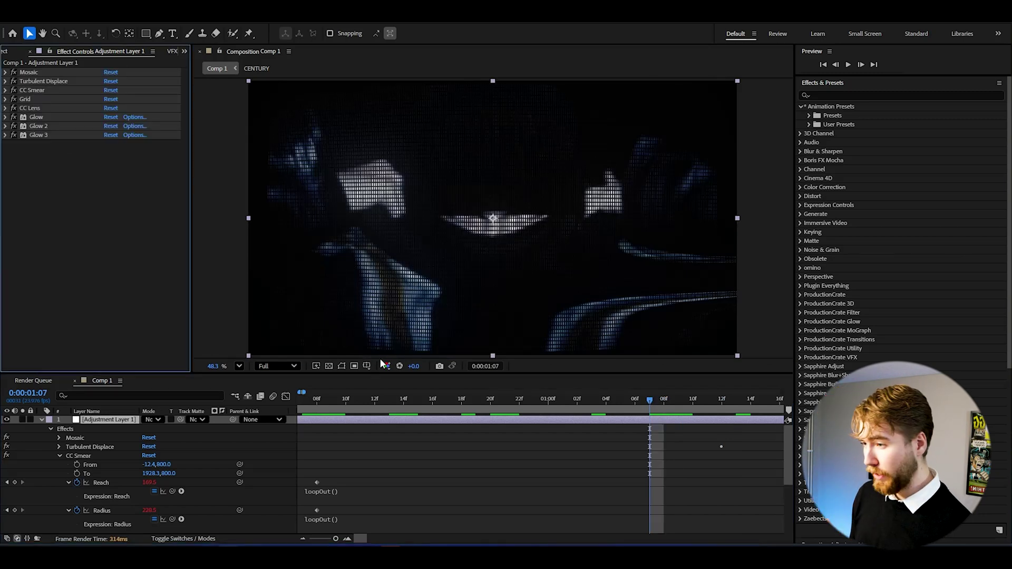
{"action": "left_click", "coordinate": [491, 399]}
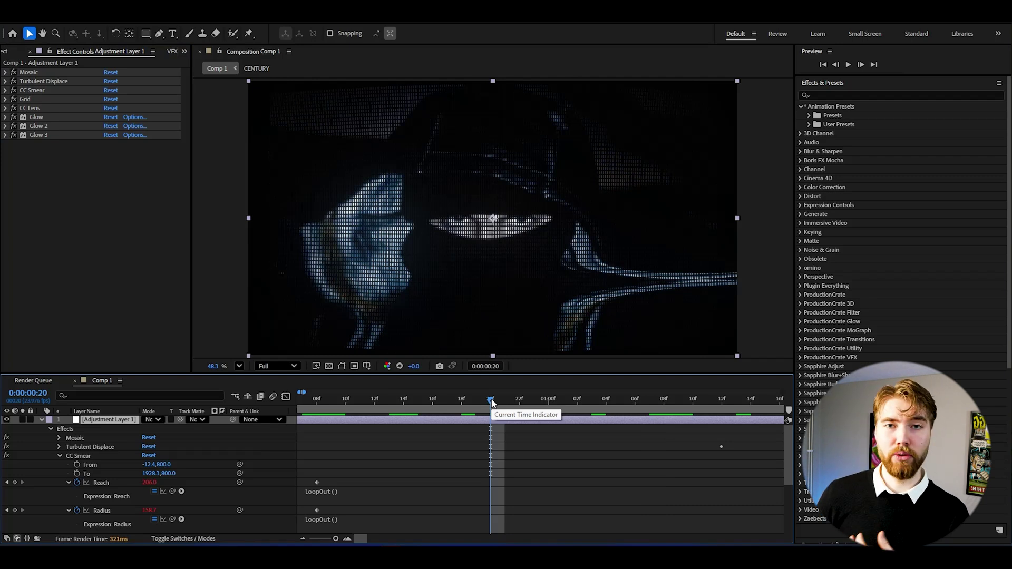
Add an Exposure effect between CC Lens and the first Glow with Exposure at 1.00, and preview the result
{"action": "key", "text": "ctrl+space"}
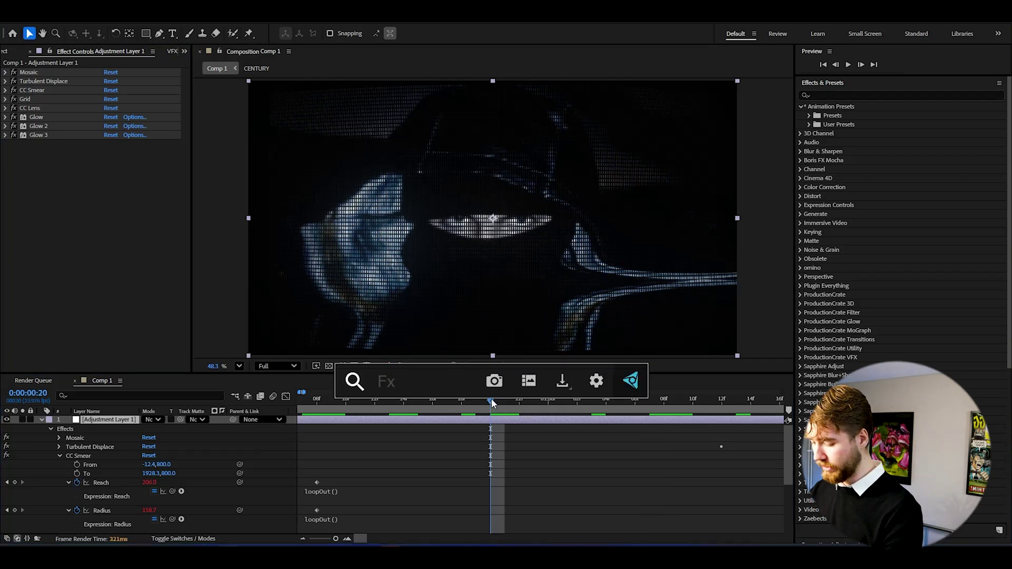
{"action": "type", "text": "ex"}
{"action": "left_click", "coordinate": [492, 410]}
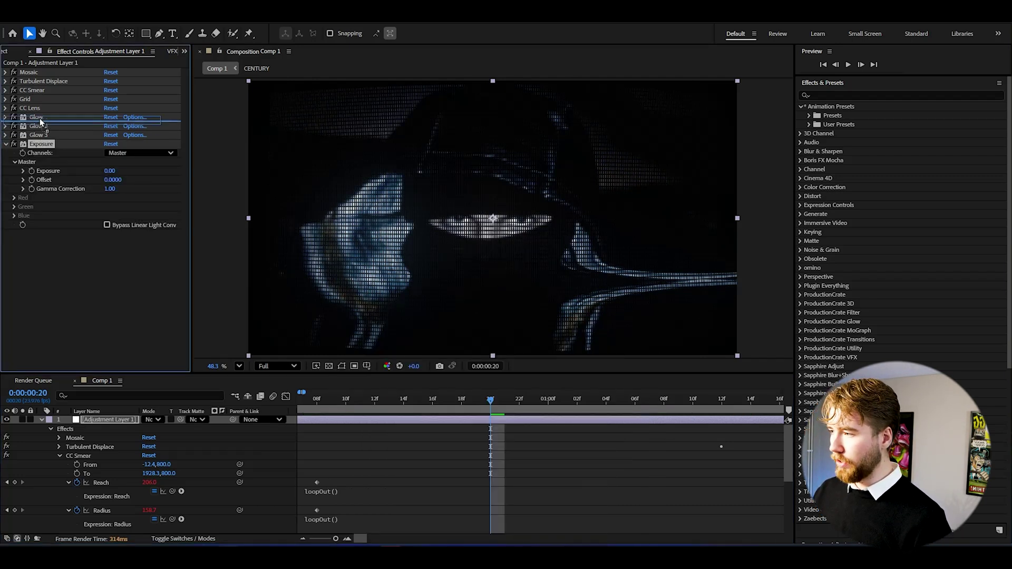
{"action": "left_click", "coordinate": [109, 144]}
{"action": "type", "text": "0.88"}
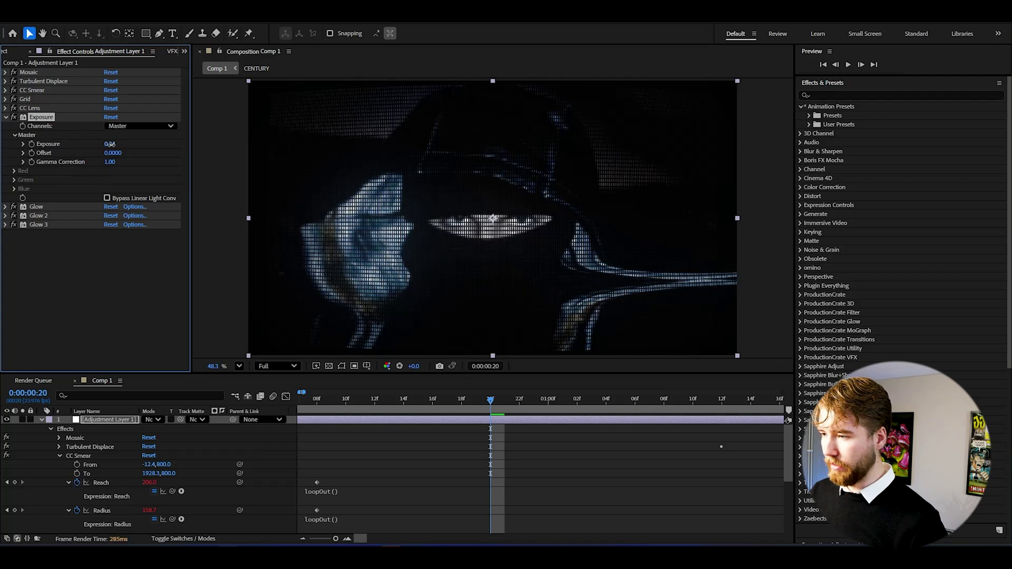
{"action": "key", "text": "Return"}
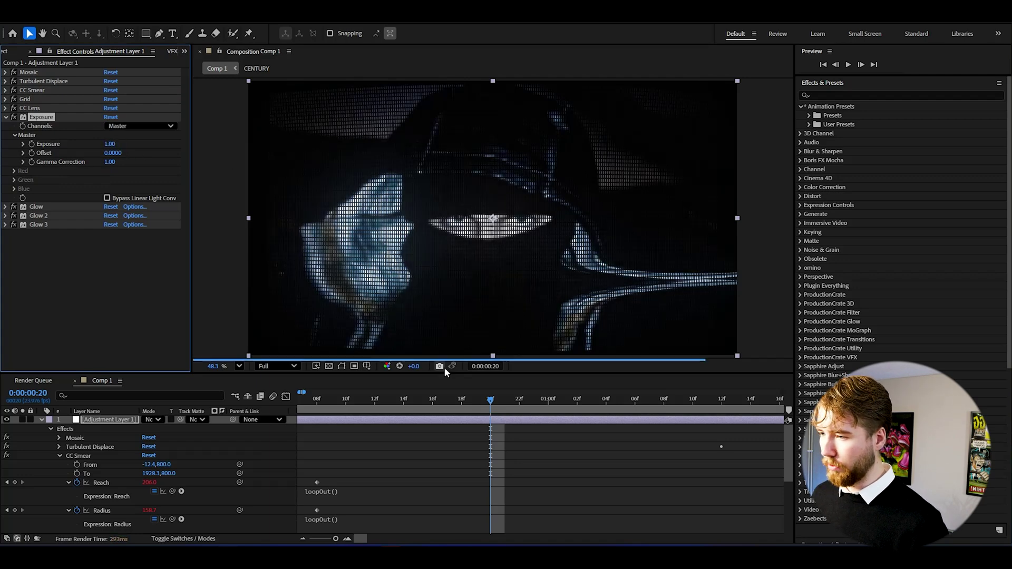
{"action": "key", "text": "space"}
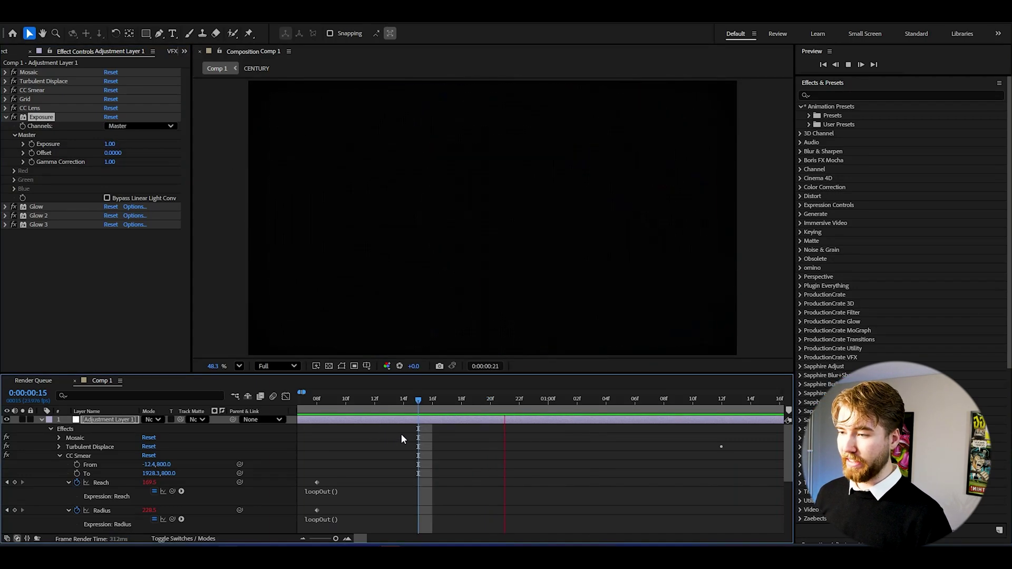
{"action": "key", "text": "space"}
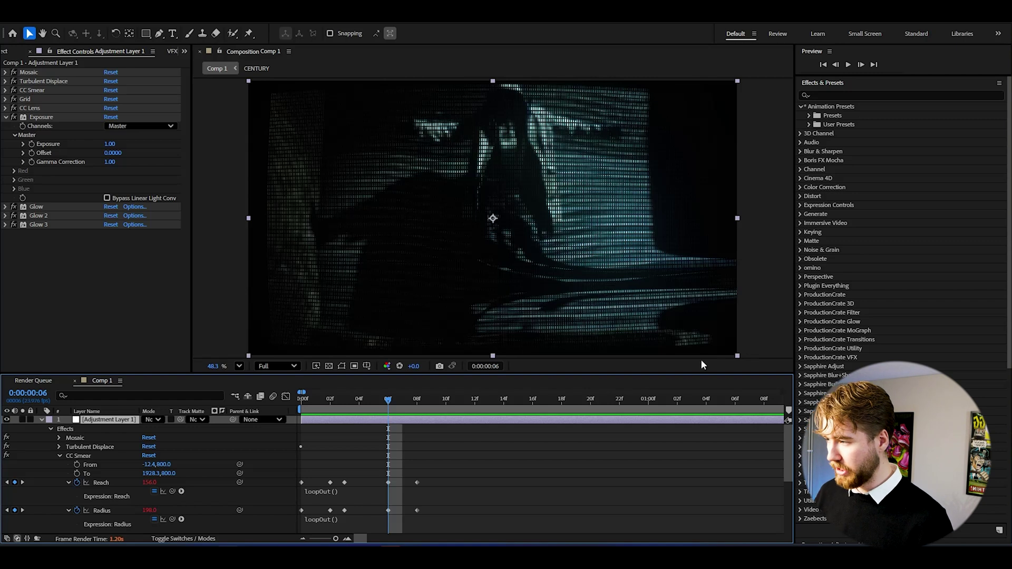
Add a Transform effect after the glows and set its Scale to 112
{"action": "key", "text": "ctrl+space"}
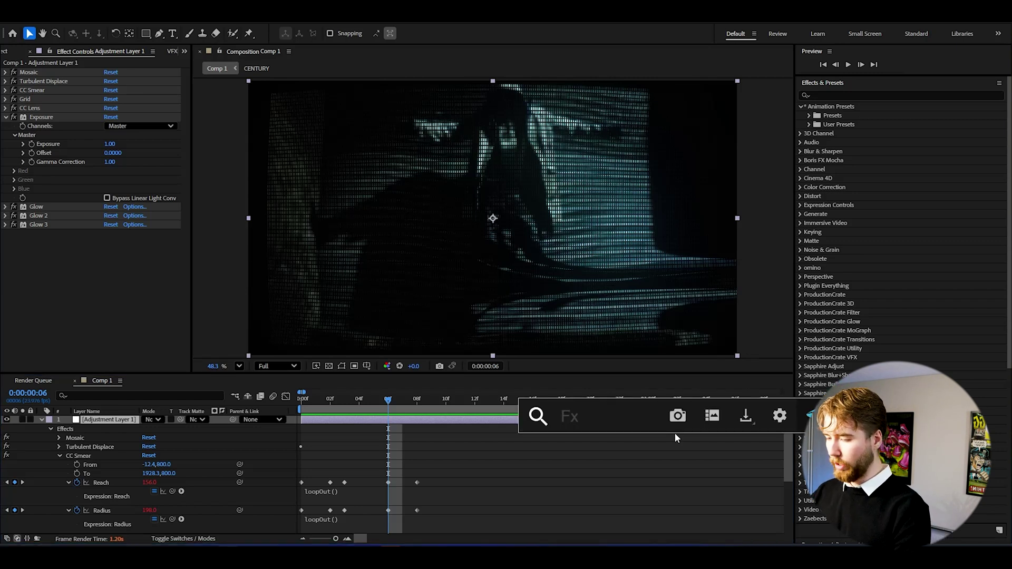
{"action": "type", "text": "tr"}
{"action": "left_click", "coordinate": [675, 435]}
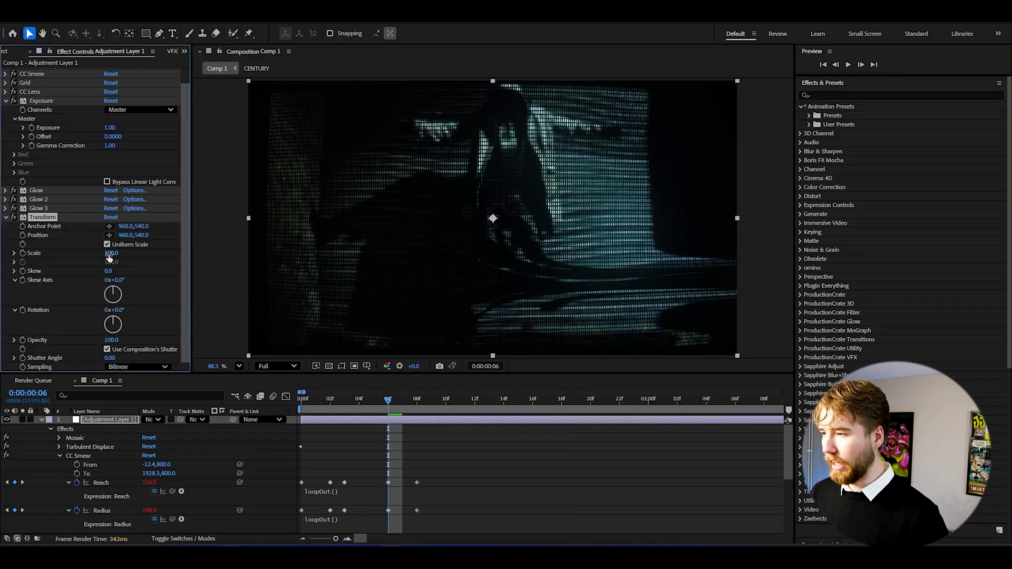
{"action": "left_click_drag", "start_coordinate": [112, 252], "coordinate": [113, 253]}
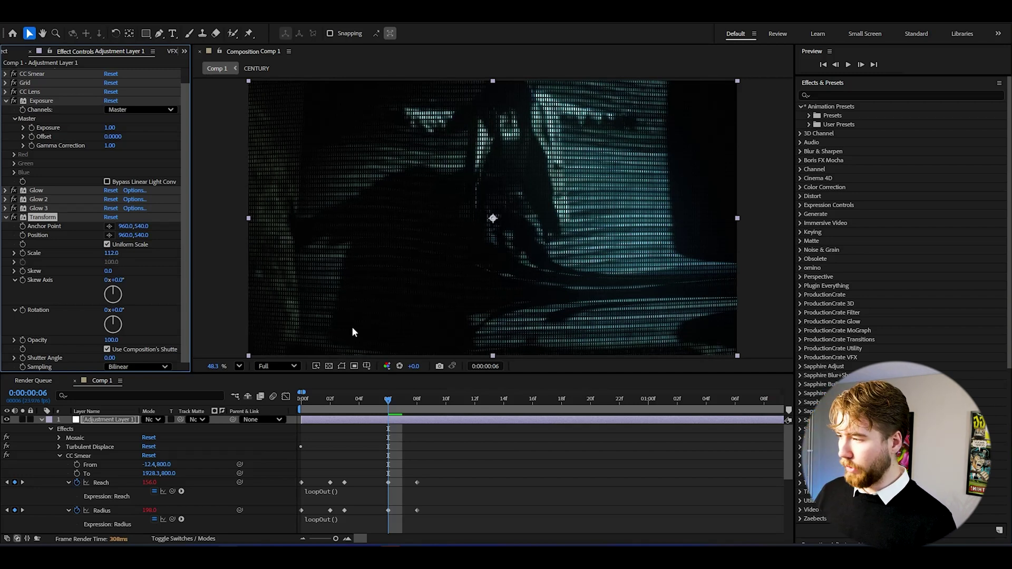
Add a Motion Tile effect after Transform, change its Output Width, and check the look at other frames
{"action": "key", "text": "ctrl+space"}
{"action": "type", "text": "m"}
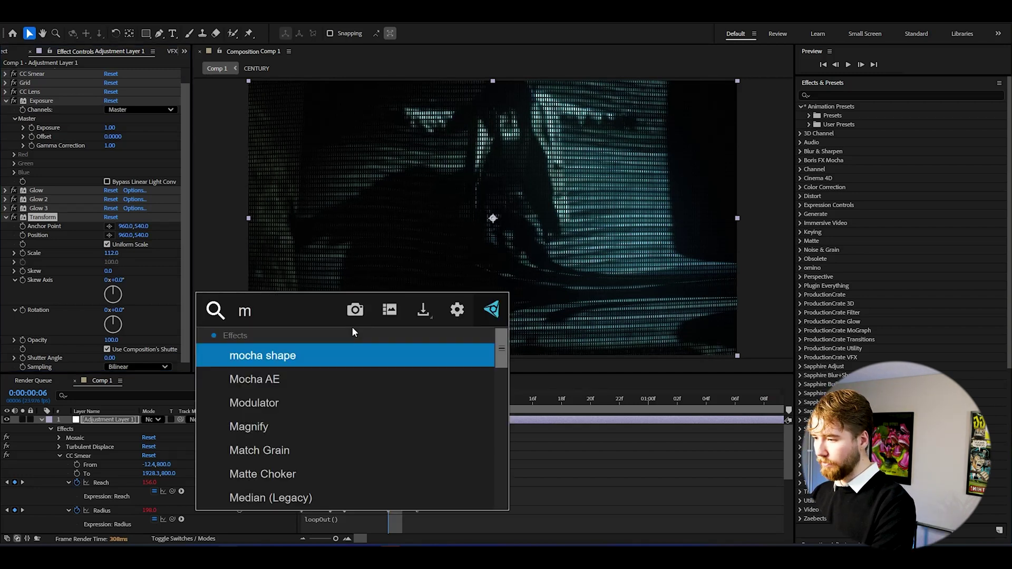
{"action": "type", "text": "ot"}
{"action": "key", "text": "Return"}
{"action": "left_click", "coordinate": [123, 312]}
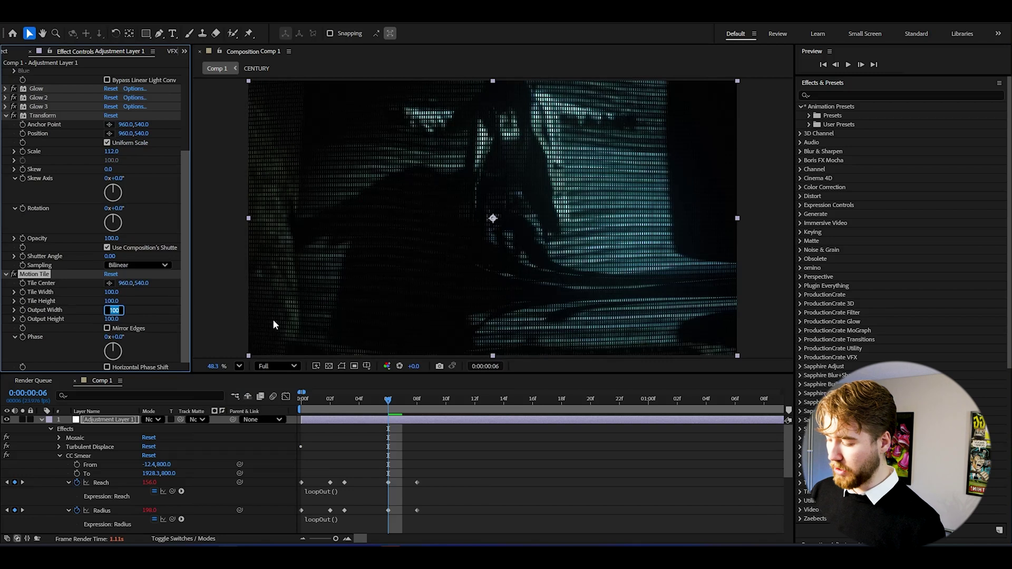
{"action": "type", "text": "2"}
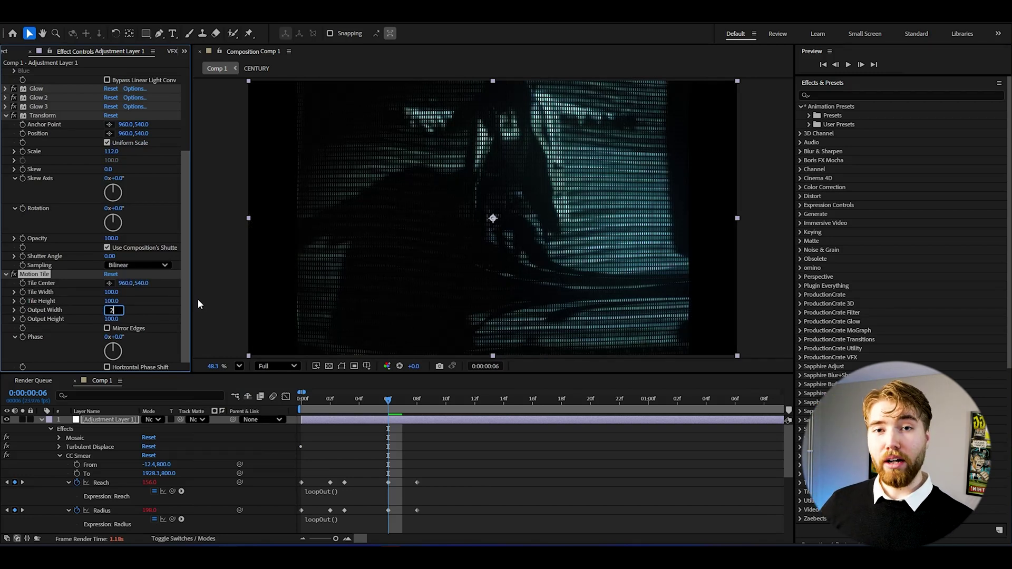
{"action": "type", "text": "0"}
{"action": "left_click", "coordinate": [431, 403]}
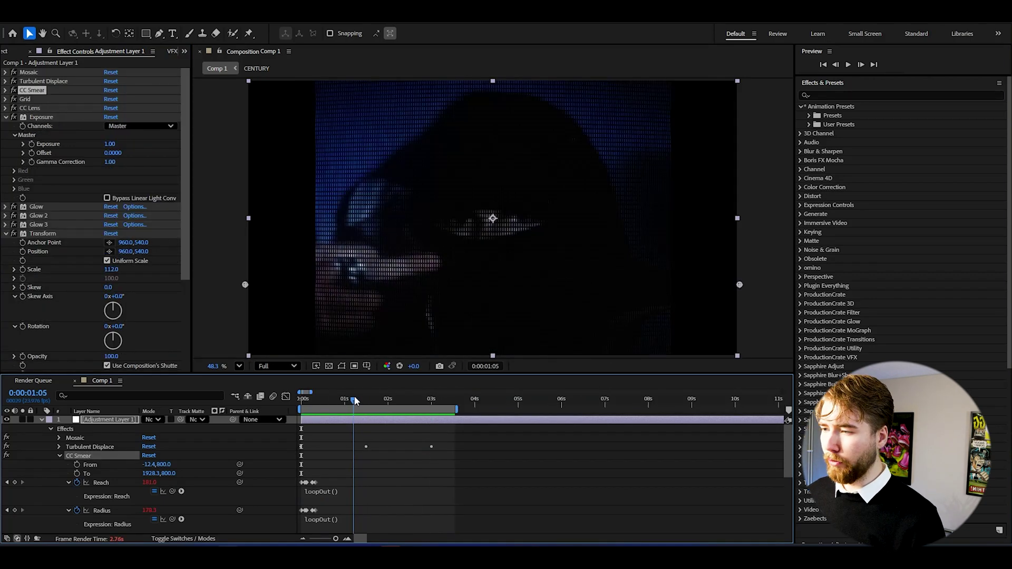
{"action": "left_click_drag", "start_coordinate": [355, 396], "coordinate": [397, 384]}
{"action": "left_click_drag", "start_coordinate": [419, 380], "coordinate": [402, 382]}
Apply an Add Grain effect to Adjustment Layer 1 and set its Viewing Mode to Final Output
{"action": "left_click", "coordinate": [128, 401]}
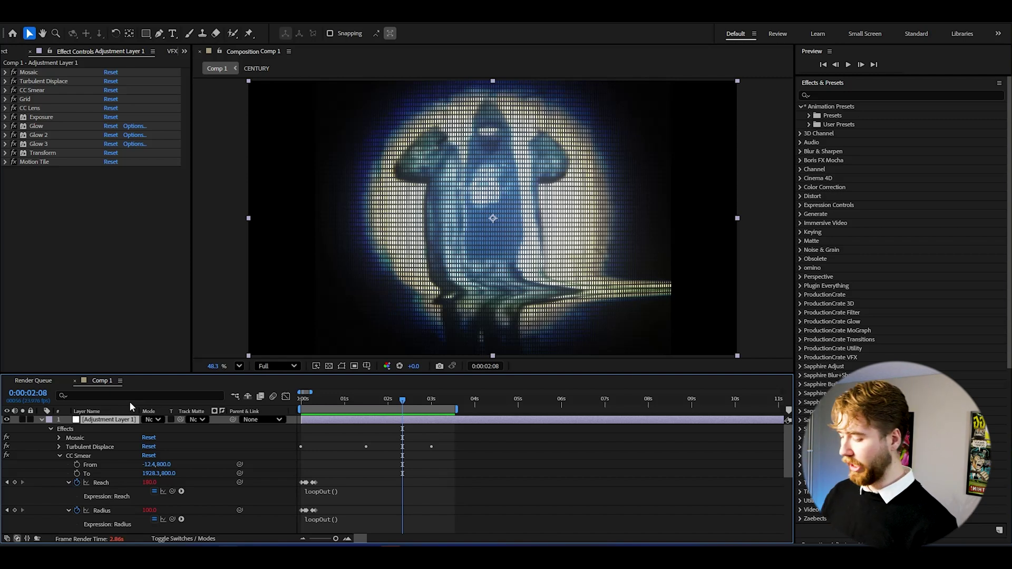
{"action": "key", "text": "ctrl+space"}
{"action": "type", "text": "add"}
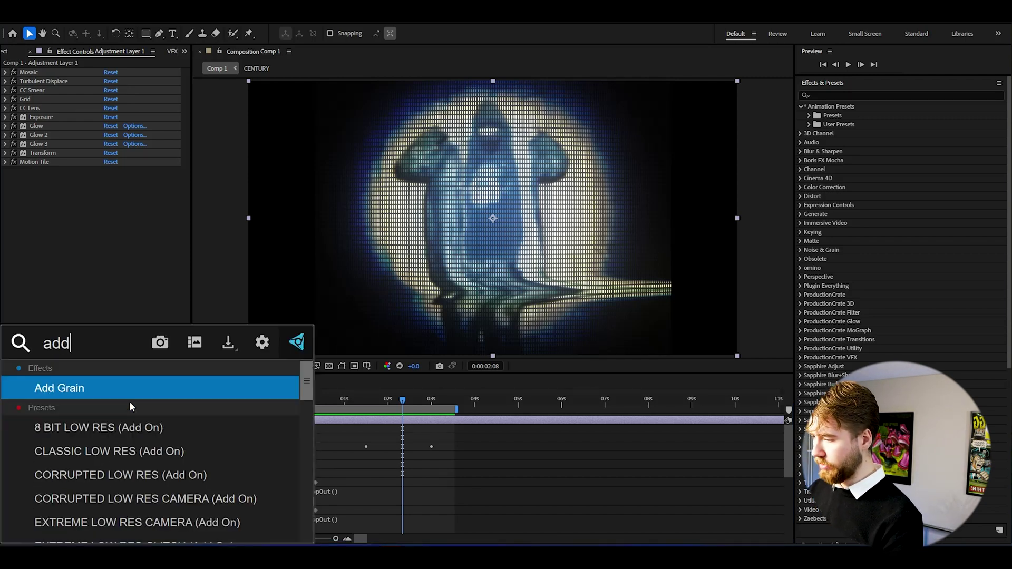
{"action": "key", "text": "Return"}
{"action": "left_click", "coordinate": [140, 180]}
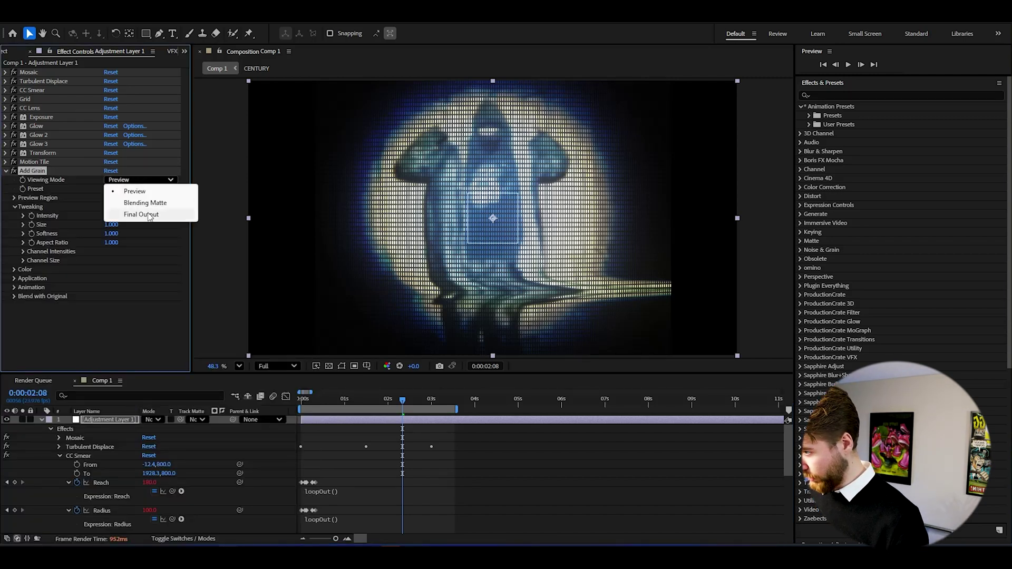
{"action": "left_click", "coordinate": [138, 212]}
Move Add Grain to the top of the effect stack, set its Intensity to 3, and check the grain at another frame
{"action": "left_click_drag", "start_coordinate": [59, 170], "coordinate": [58, 70]}
{"action": "left_click", "coordinate": [111, 117]}
{"action": "type", "text": "28."}
{"action": "type", "text": "3"}
{"action": "key", "text": "Return"}
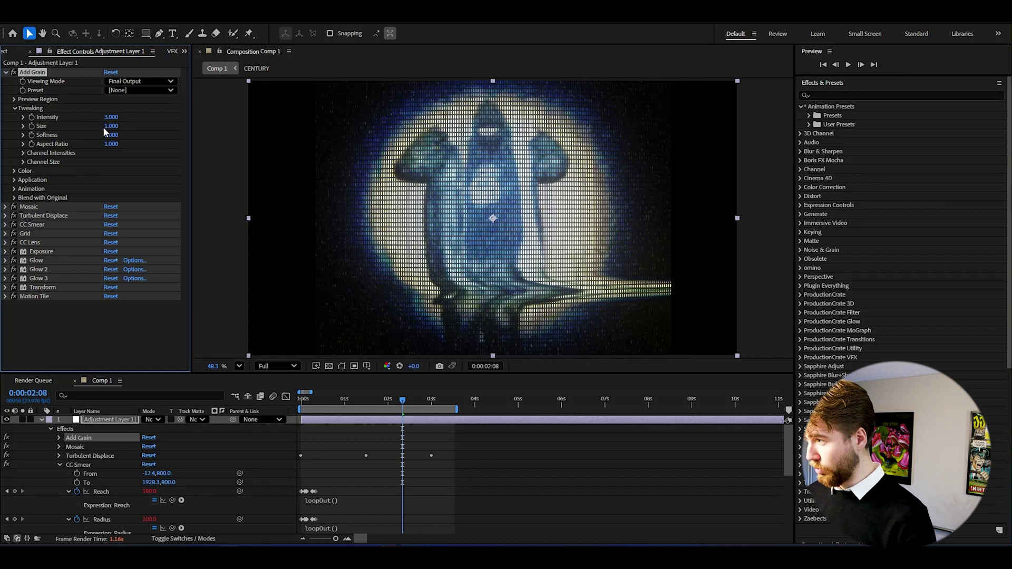
{"action": "mouse_move", "coordinate": [354, 400]}
{"action": "left_mouse_down"}
{"action": "mouse_move", "coordinate": [324, 400]}
{"action": "mouse_move", "coordinate": [344, 399]}
{"action": "left_mouse_up"}
Keyframe Exposure frame by frame from frame 0 to 5, using 0.40 at frame 1, 1.29 at frame 3 and 0.78 at frame 5
{"action": "left_click", "coordinate": [6, 254]}
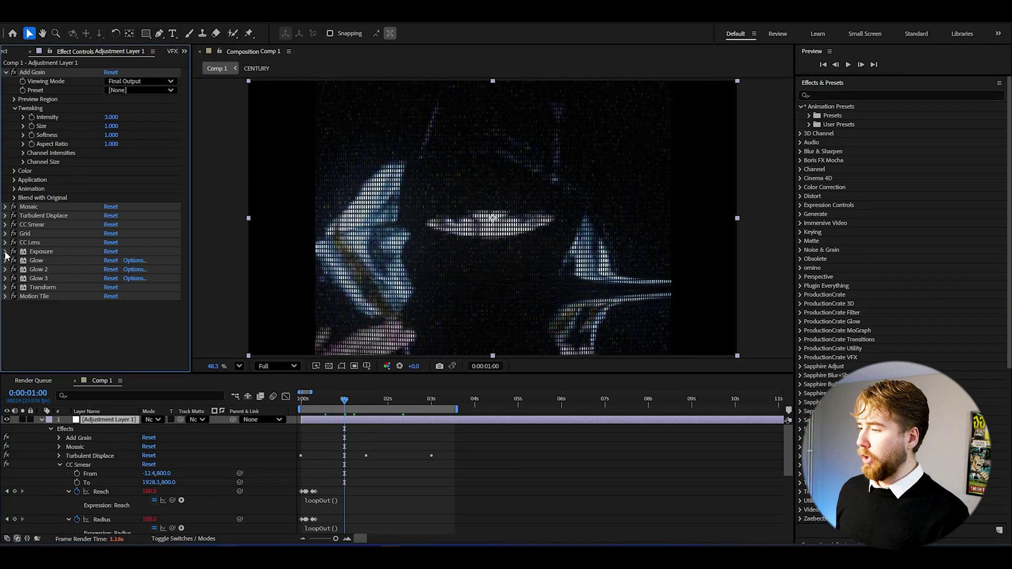
{"action": "left_click", "coordinate": [5, 252]}
{"action": "left_click_drag", "start_coordinate": [320, 399], "coordinate": [301, 400]}
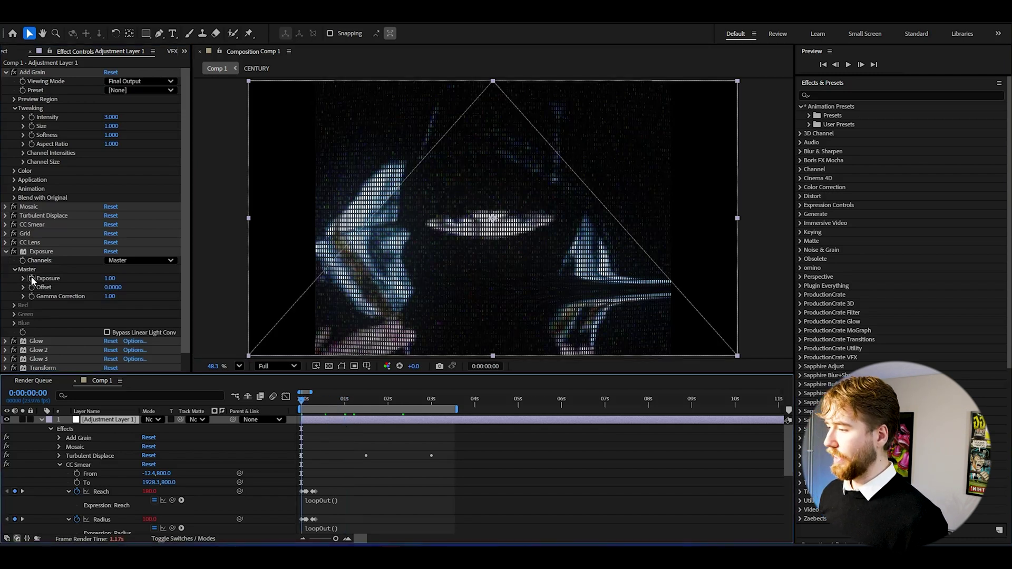
{"action": "left_click", "coordinate": [32, 278]}
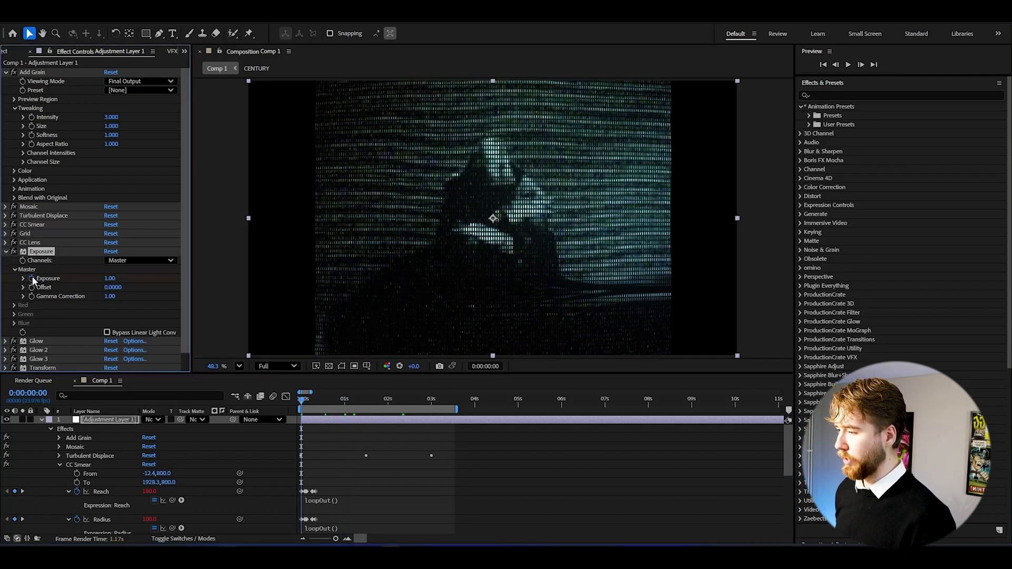
{"action": "left_click", "coordinate": [861, 65]}
{"action": "left_click", "coordinate": [109, 278]}
{"action": "type", "text": "0.4"}
{"action": "key", "text": "Return"}
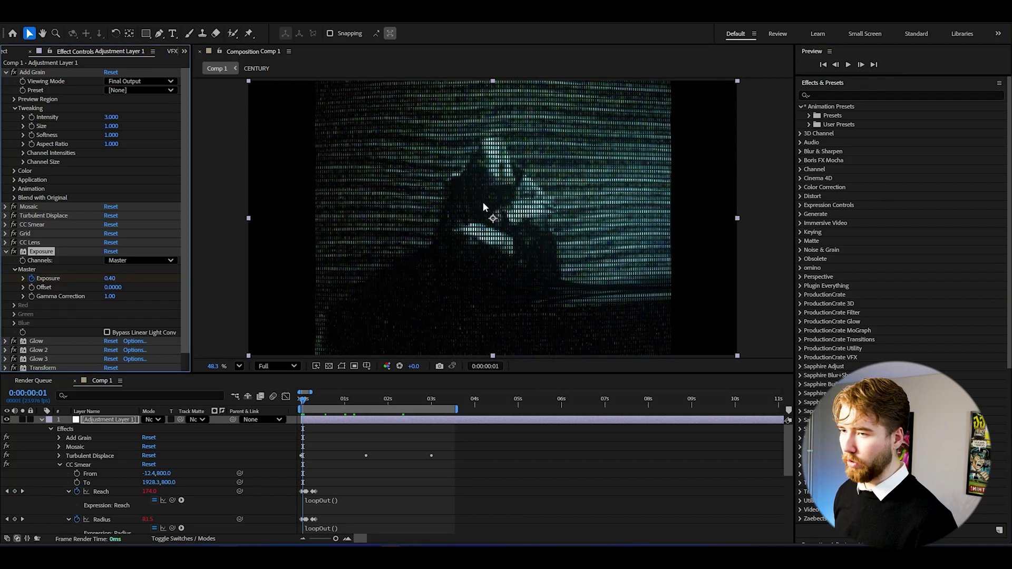
{"action": "key", "text": "space"}
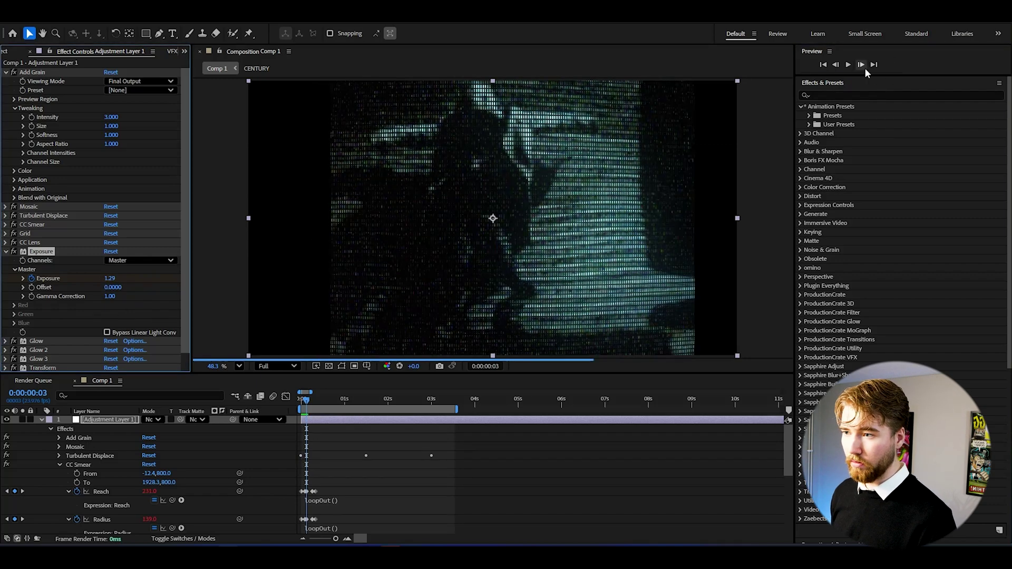
{"action": "left_click", "coordinate": [888, 64]}
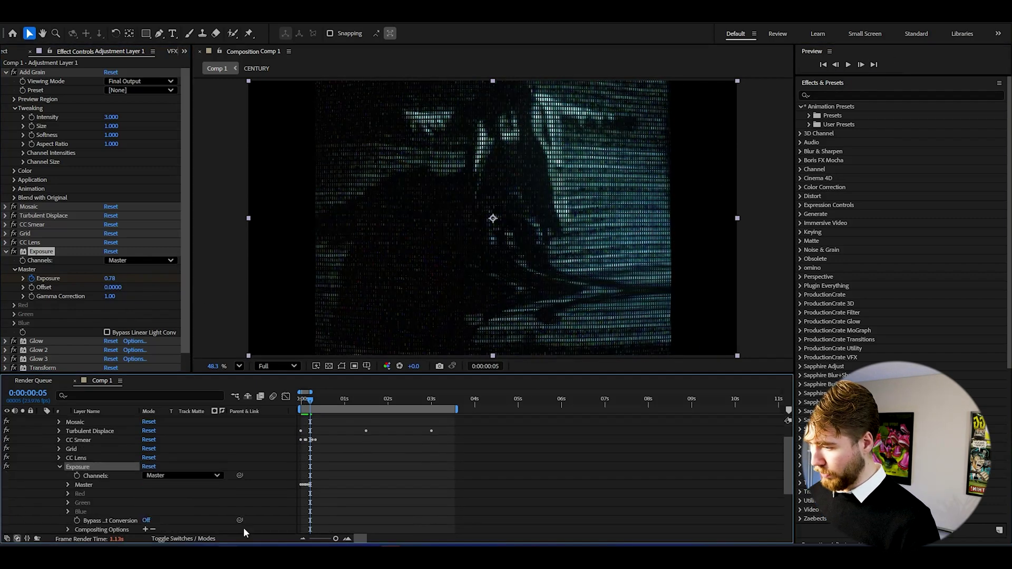
Add a loopOut() expression to the keyframed Exposure value and preview the looping flicker
{"action": "left_click", "coordinate": [68, 484]}
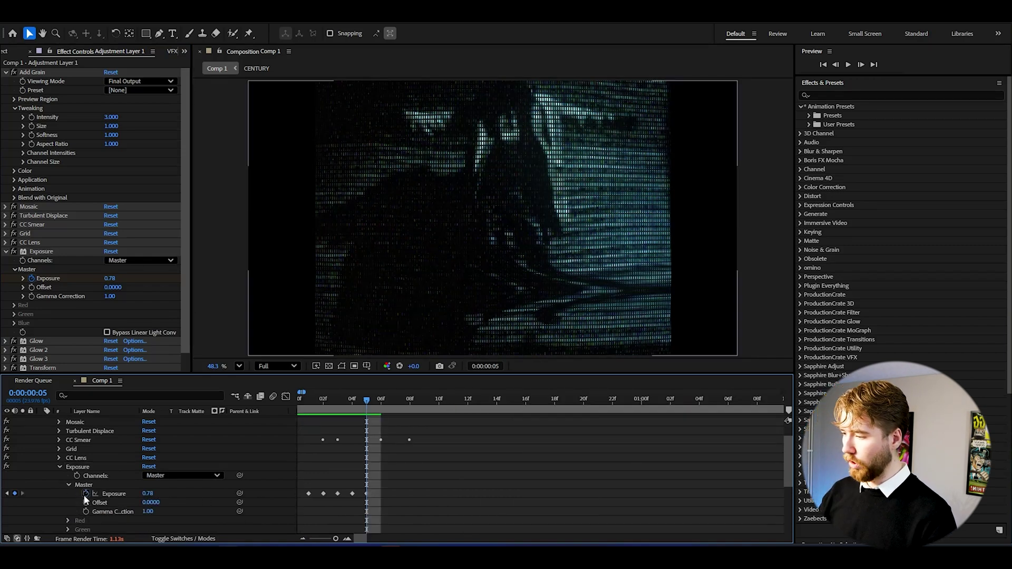
{"action": "left_click", "coordinate": [86, 494], "text": "alt"}
{"action": "type", "text": "loo"}
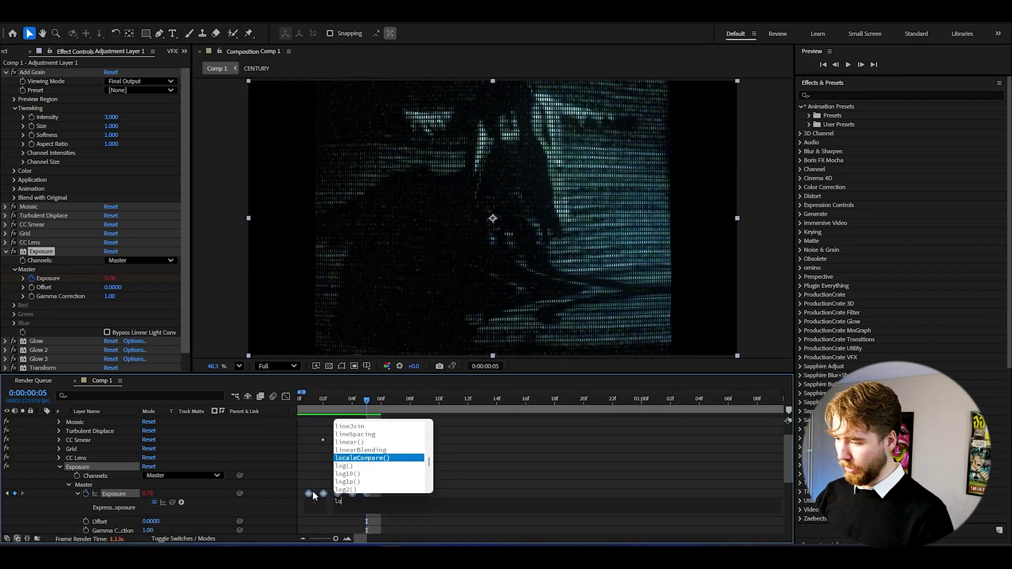
{"action": "key", "text": "Down"}
{"action": "key", "text": "Down"}
{"action": "key", "text": "Down"}
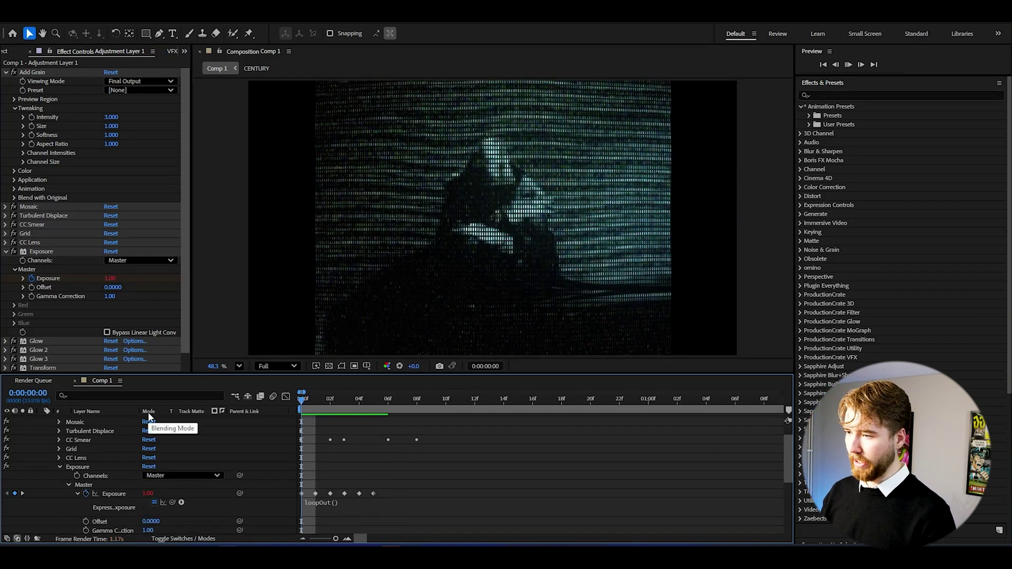
{"action": "scroll", "coordinate": [56, 449], "scroll_direction": "up", "scroll_amount": 1}
{"action": "key", "text": "space"}
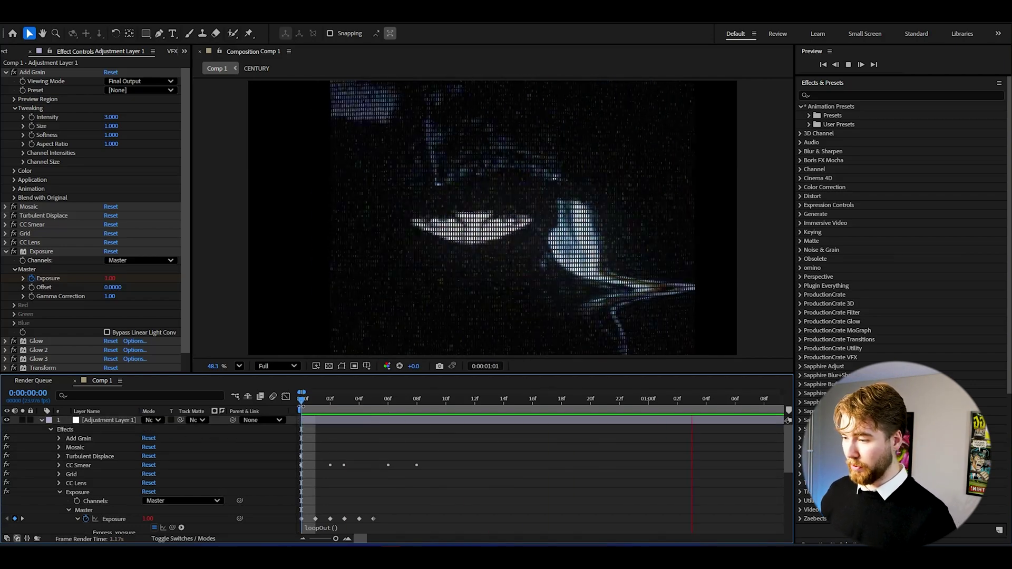
{"action": "key", "text": "space"}
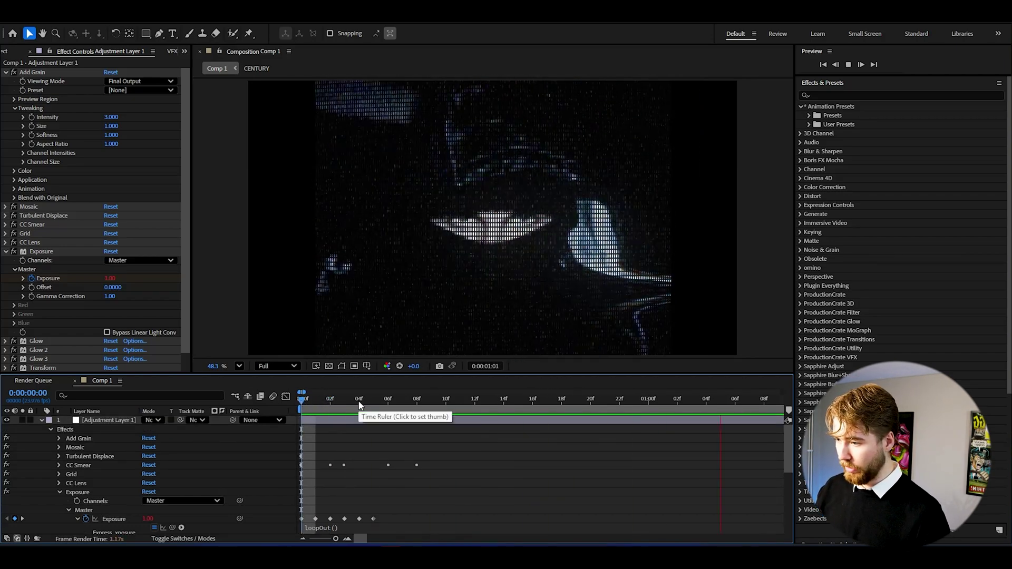
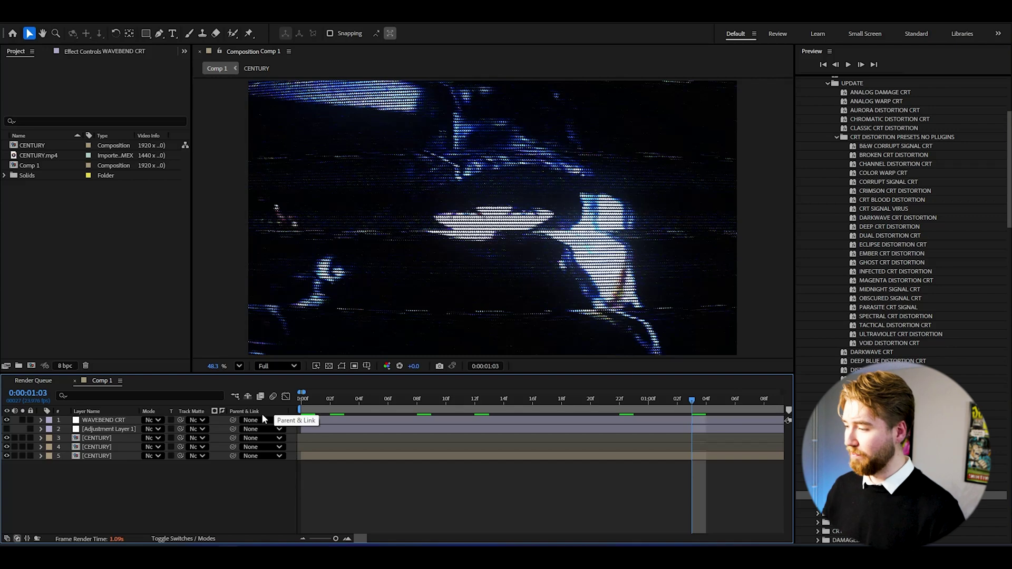
Create an adjustment layer above WAVEBEND CRT, apply the RAW LOW RES preset to it, and preview the result
{"action": "key", "text": "Home"}
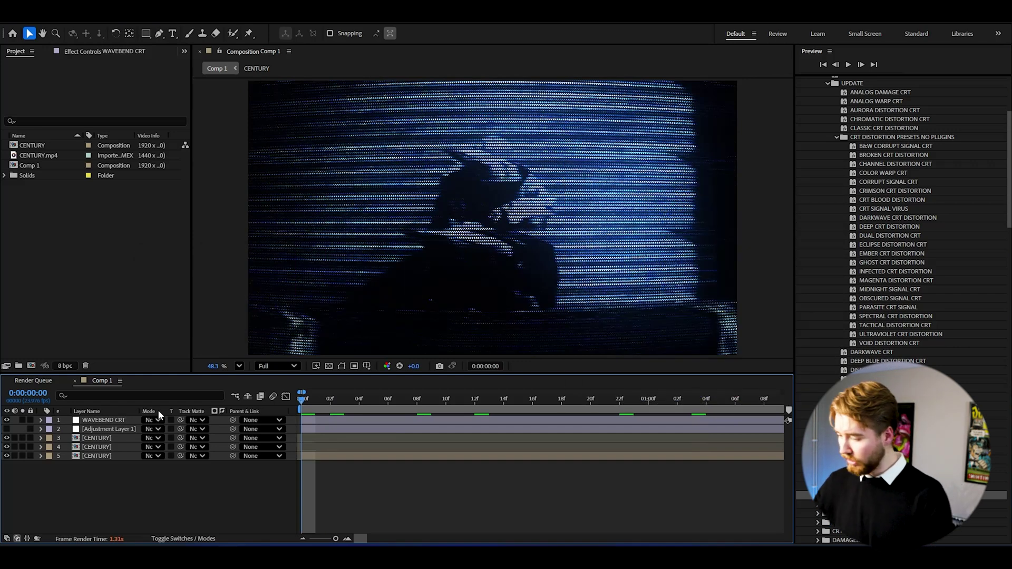
{"action": "key", "text": "ctrl+alt+y"}
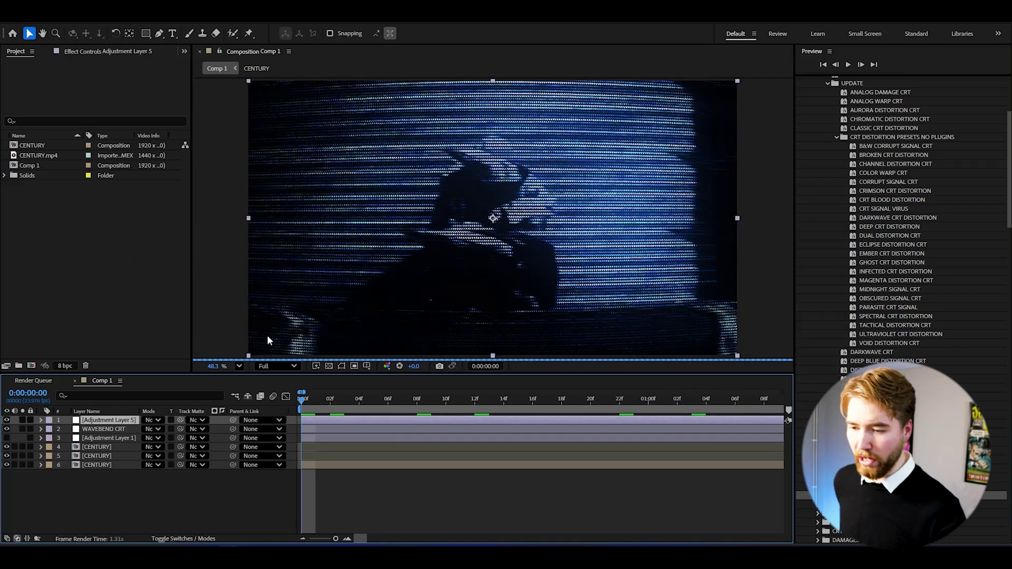
{"action": "scroll", "coordinate": [906, 263], "scroll_direction": "up", "scroll_amount": 10}
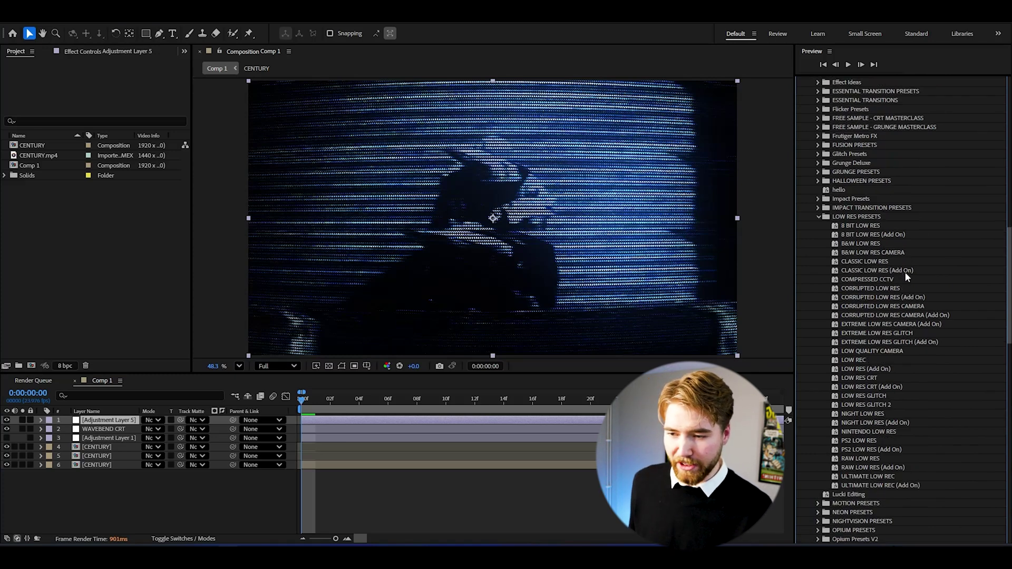
{"action": "left_click_drag", "start_coordinate": [860, 459], "coordinate": [105, 420]}
{"action": "left_click_drag", "start_coordinate": [303, 393], "coordinate": [387, 381]}
{"action": "key", "text": "space"}
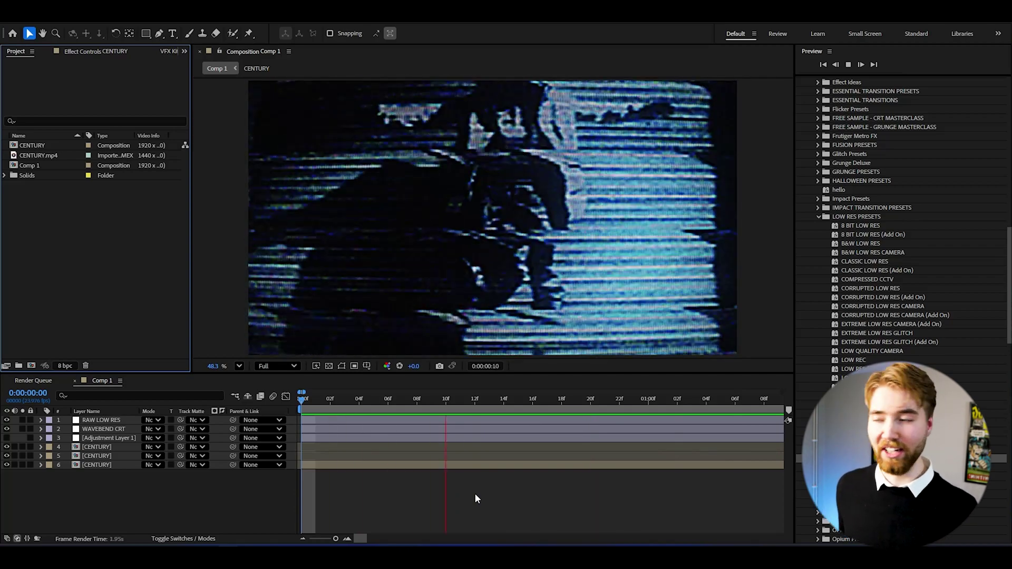
{"action": "left_click", "coordinate": [147, 491]}
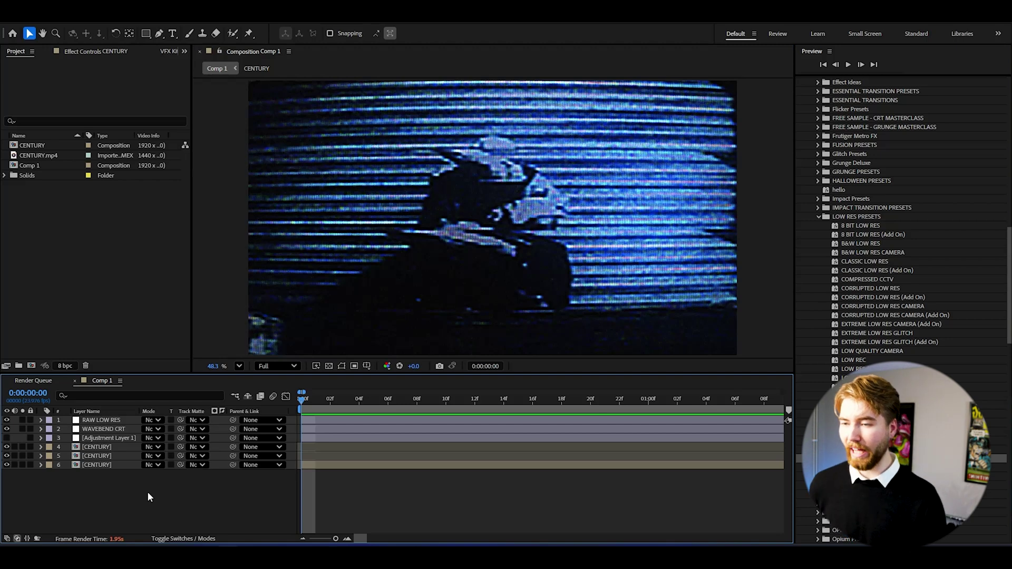
Hide the WAVEBEND CRT layer and add a new adjustment layer directly beneath RAW LOW RES
{"action": "left_click", "coordinate": [7, 420]}
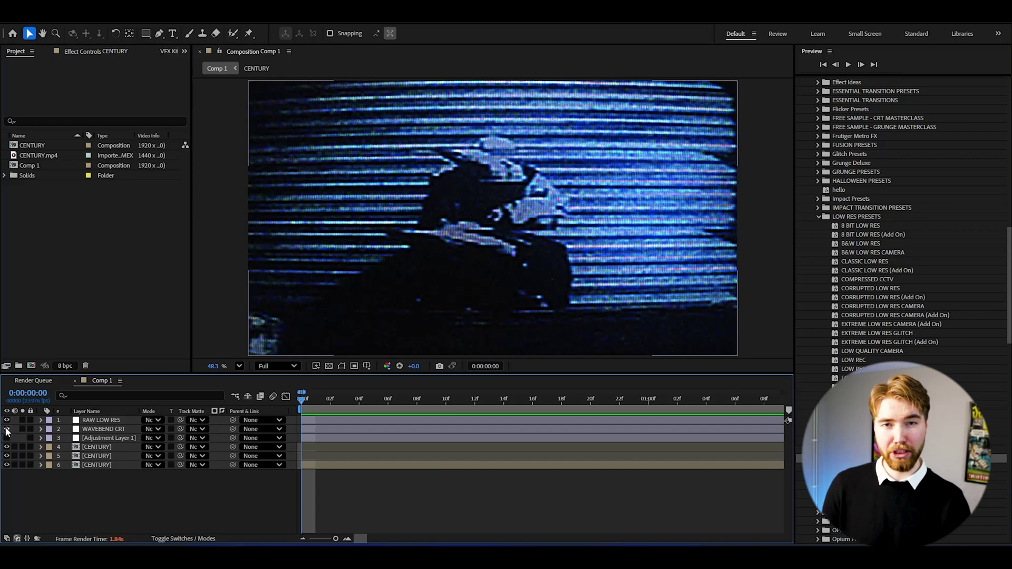
{"action": "left_click", "coordinate": [6, 430]}
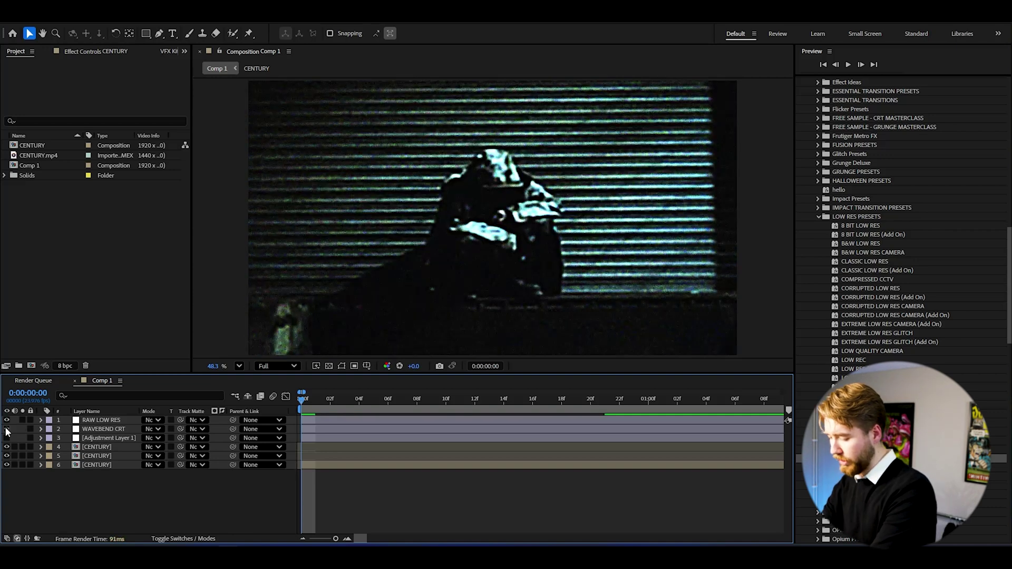
{"action": "key", "text": "ctrl+alt+y"}
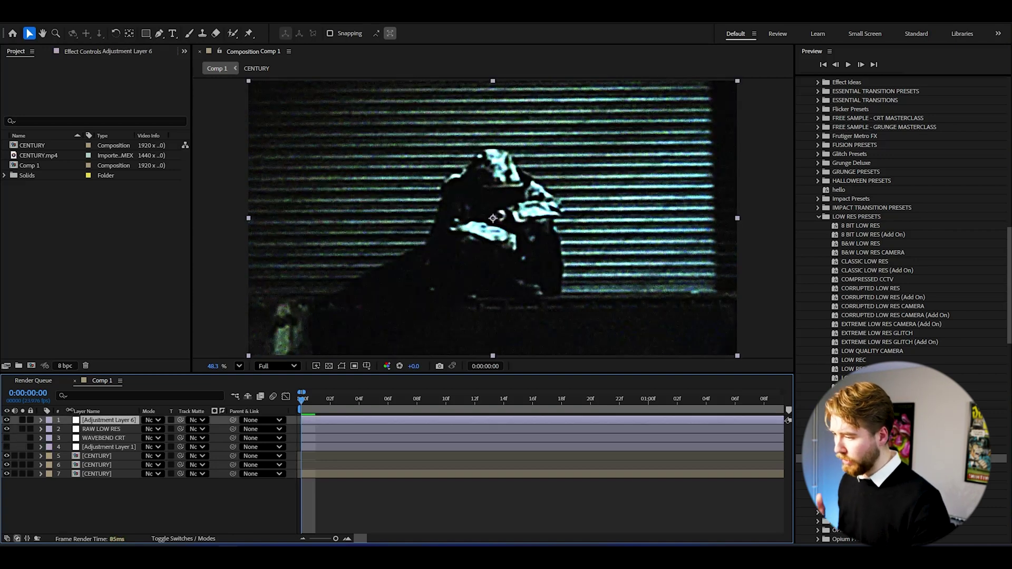
{"action": "left_click_drag", "start_coordinate": [92, 424], "coordinate": [98, 432]}
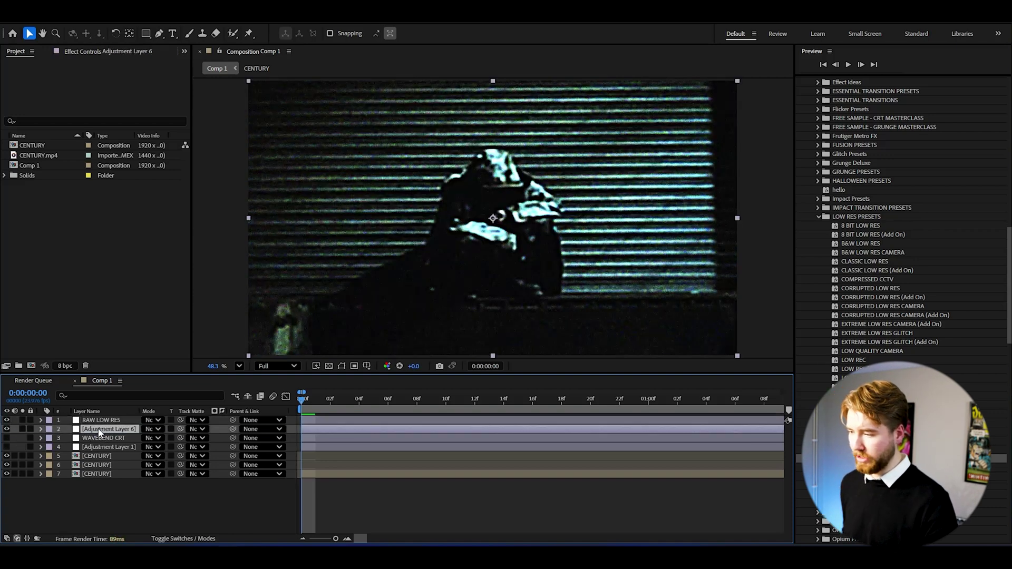
Apply the ANALOG DAMAGE CRT preset to the adjustment layer beneath RAW LOW RES and preview the clips from the start
{"action": "scroll", "coordinate": [922, 247], "scroll_direction": "up", "scroll_amount": 15}
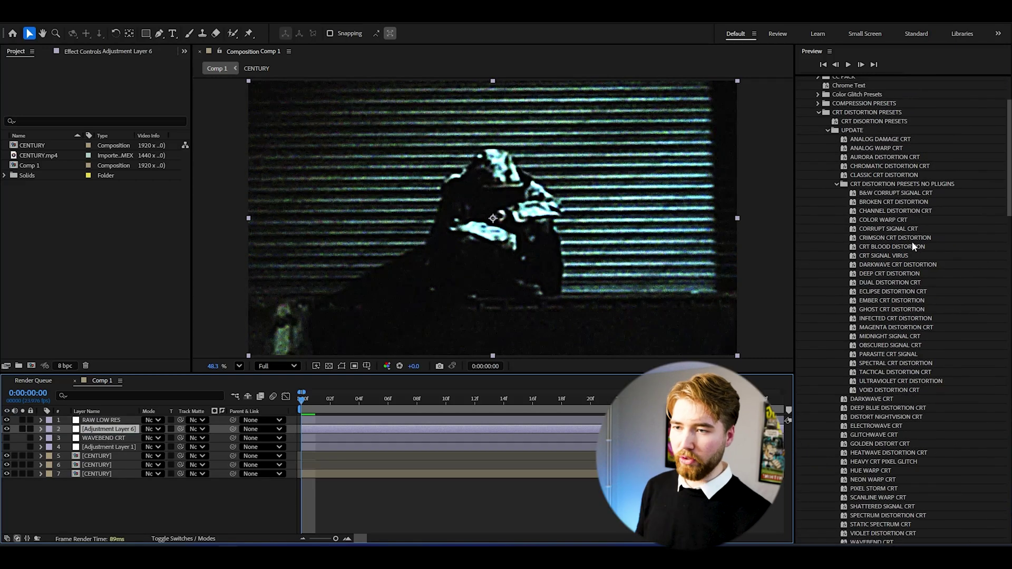
{"action": "left_click_drag", "start_coordinate": [879, 139], "coordinate": [315, 442]}
{"action": "key", "text": "space"}
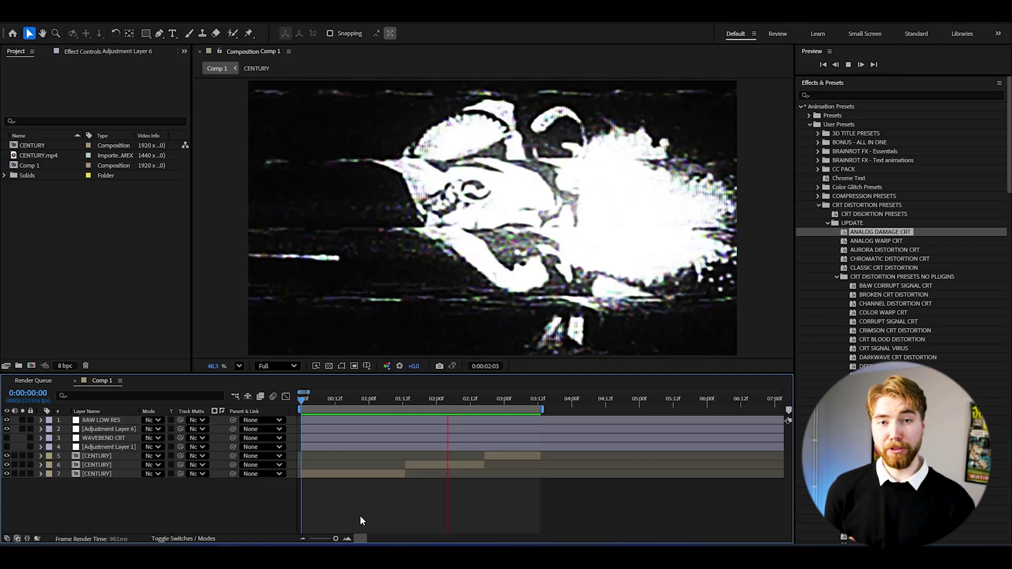
{"action": "key", "text": "space"}
{"action": "left_click", "coordinate": [298, 400]}
Hide the RAW LOW RES layer, apply the LOW REC preset to a new adjustment layer on top, and play the result
{"action": "left_click", "coordinate": [96, 420]}
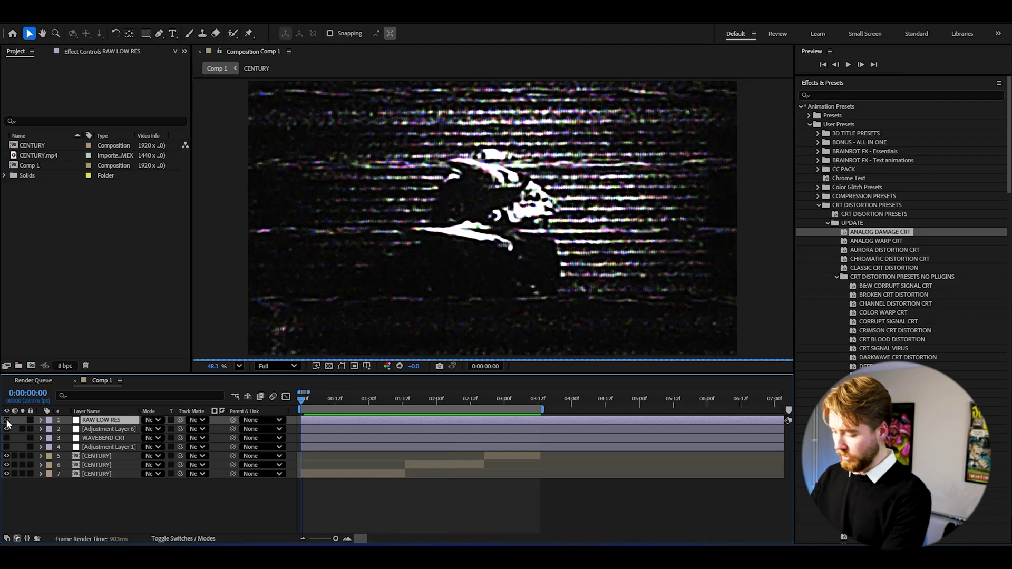
{"action": "left_click", "coordinate": [6, 420]}
{"action": "key", "text": "ctrl+alt+y"}
{"action": "scroll", "coordinate": [910, 366], "scroll_direction": "down", "scroll_amount": 15}
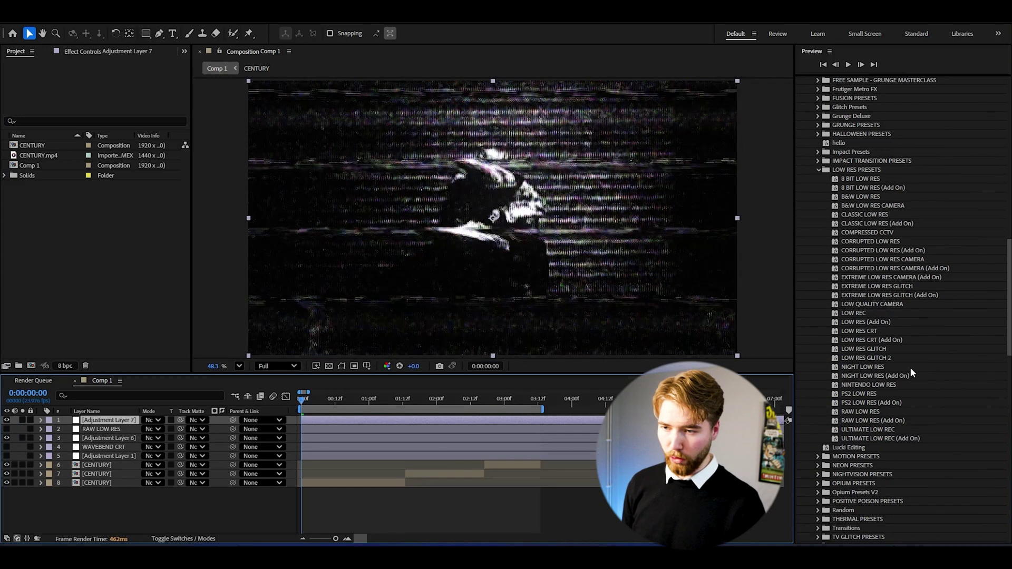
{"action": "left_click", "coordinate": [854, 313]}
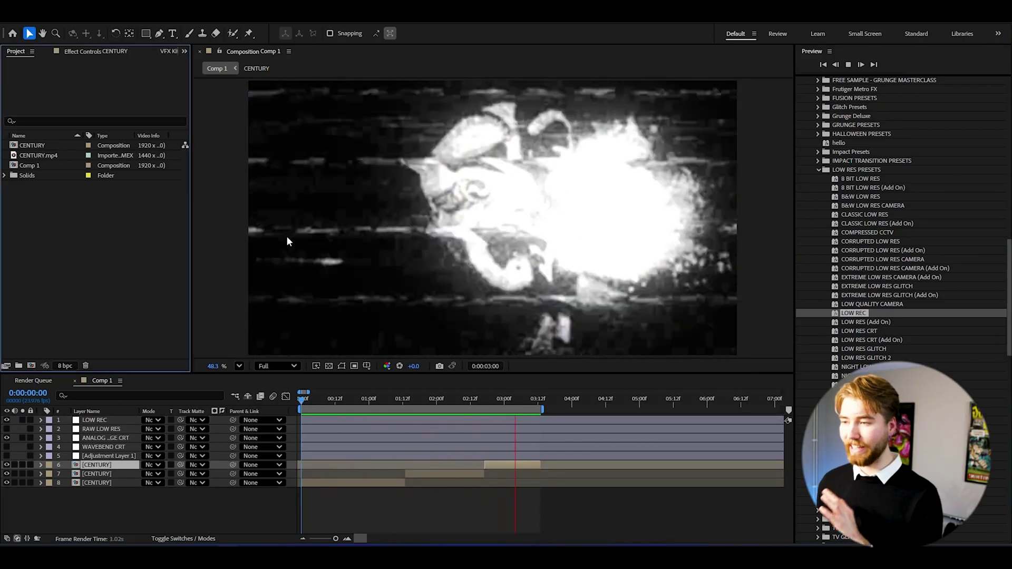
{"action": "left_click", "coordinate": [165, 399]}
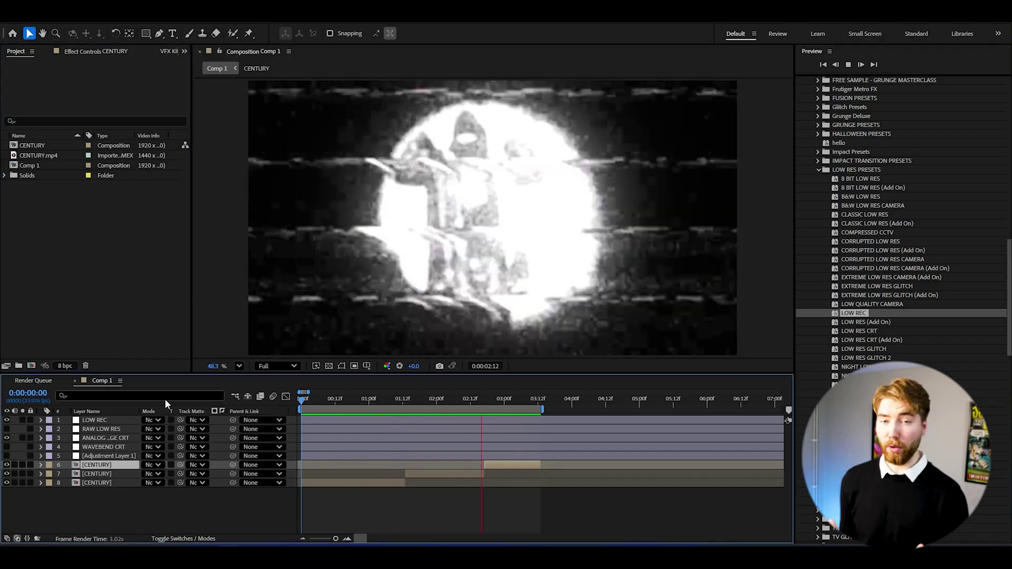